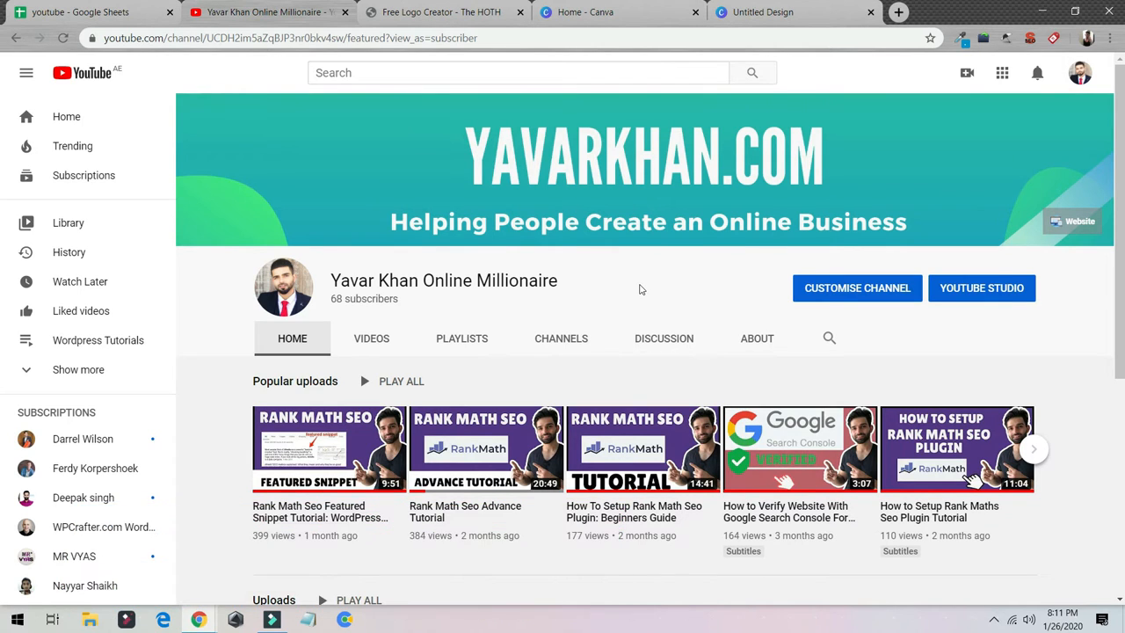
# Switch to the Canva home page and load canva.com afresh.
pyautogui.click(610, 14)
pyautogui.click(378, 37)
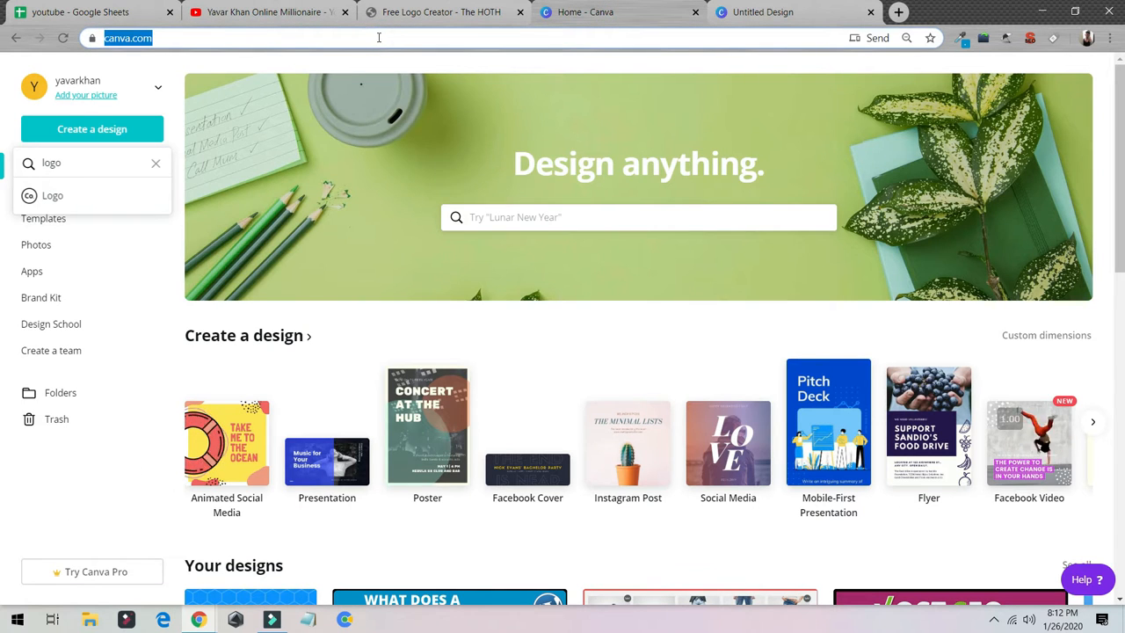
pyautogui.write('can')
pyautogui.press('Return')
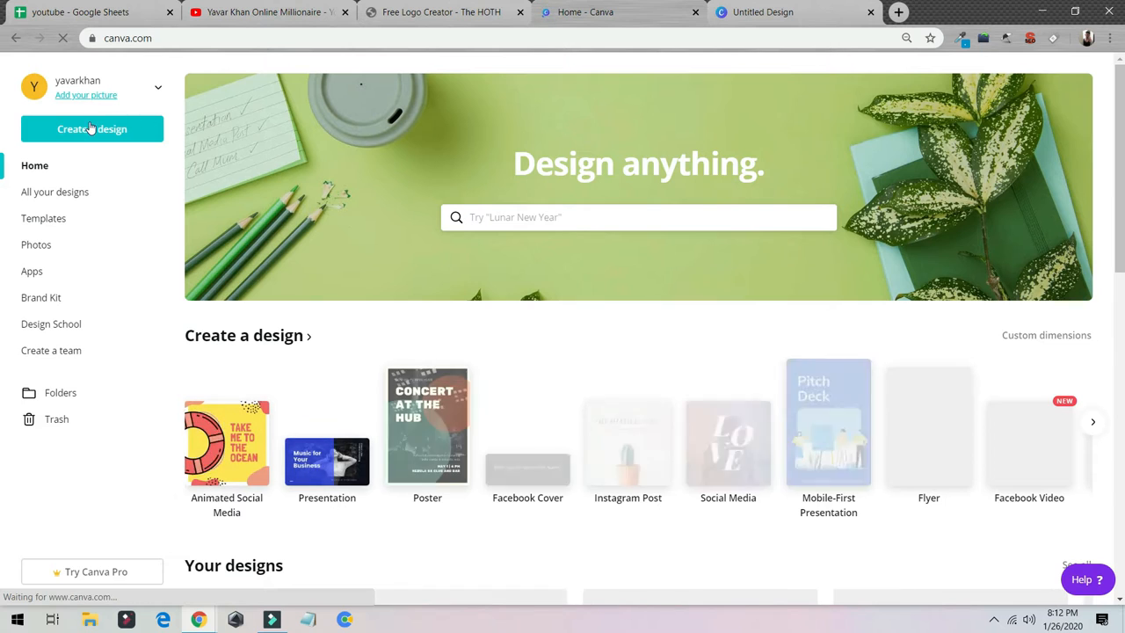
# Find the Logo design type, create a blank logo design and close the extra untitled design page.
pyautogui.click(91, 128)
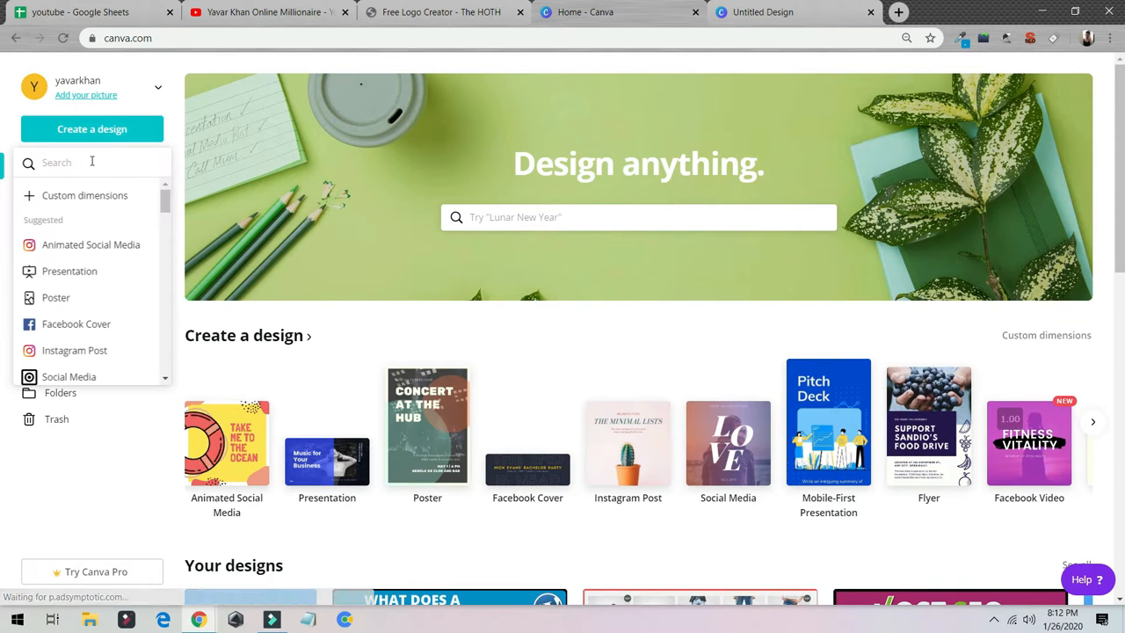
pyautogui.write('logo')
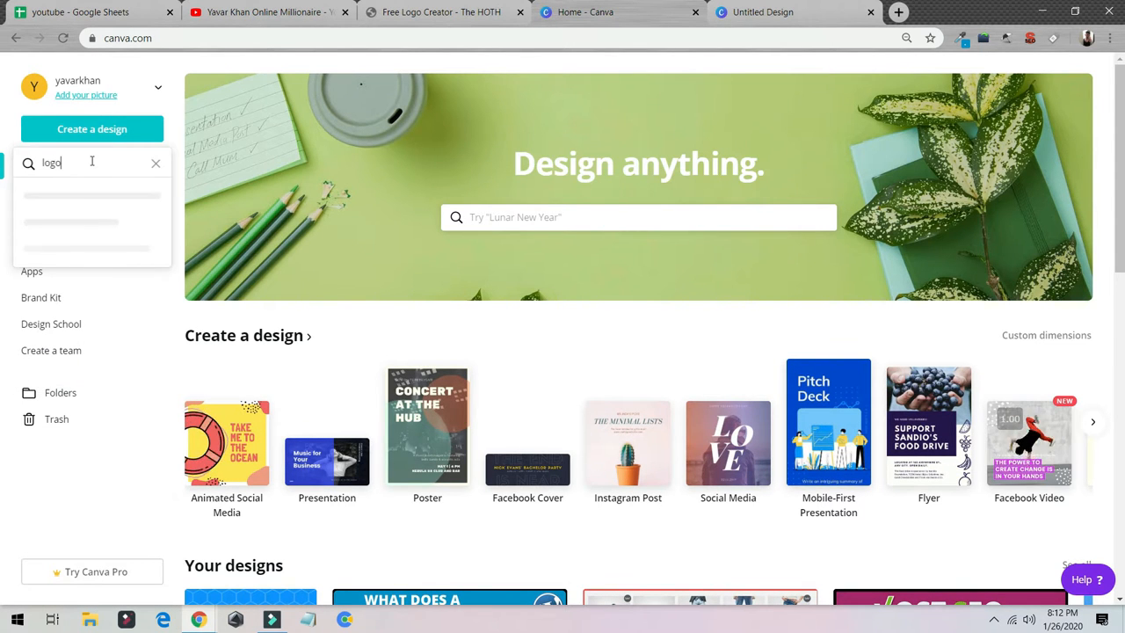
pyautogui.click(105, 201)
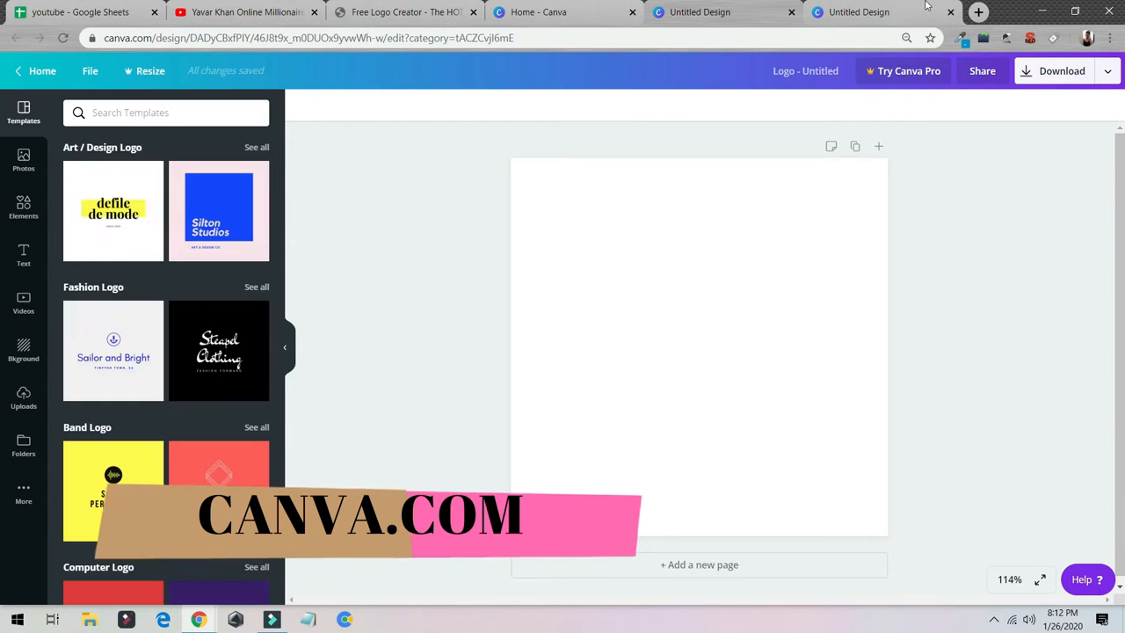
pyautogui.click(952, 12)
# Browse the logo templates and apply the "Empire Emperors" football team template from the Sports Logo category.
pyautogui.scroll(-5, 155, 213)
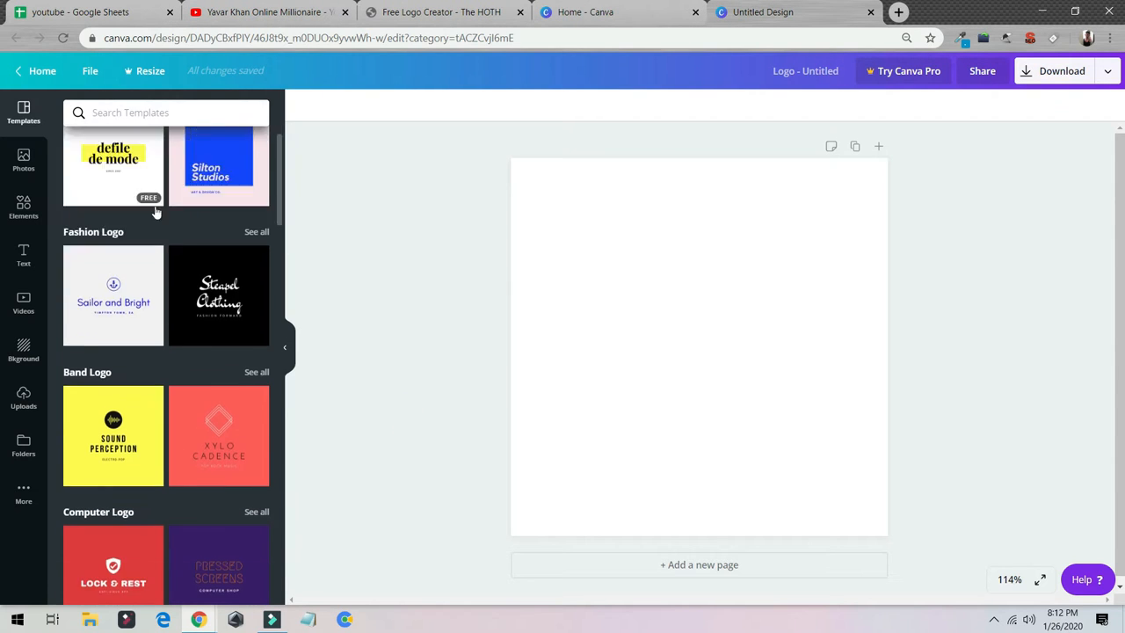
pyautogui.scroll(5, 132, 282)
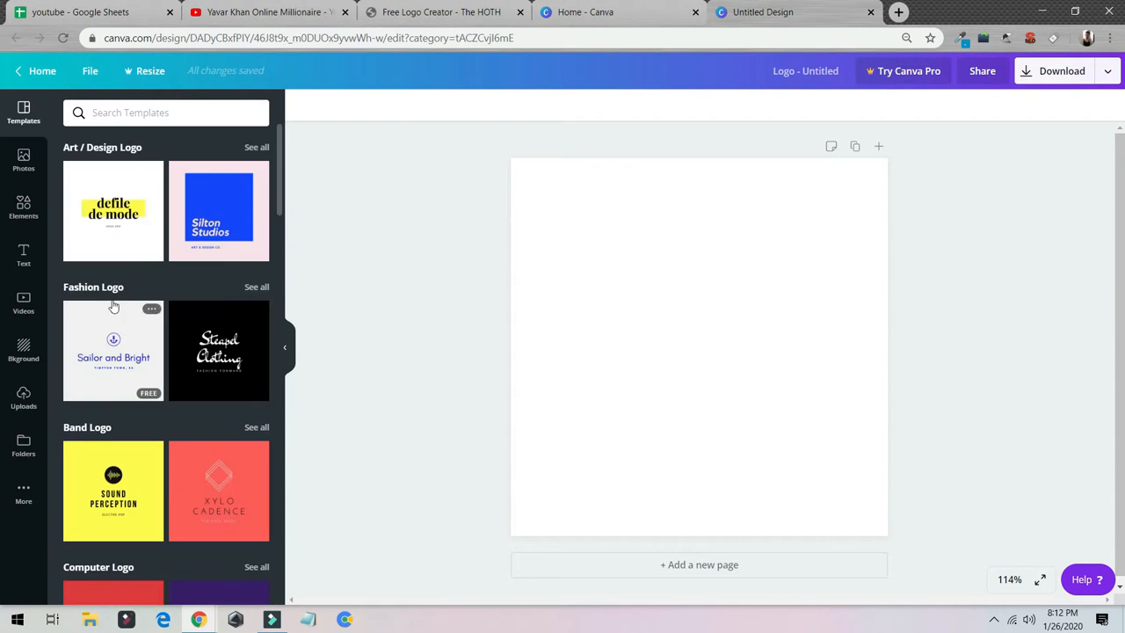
pyautogui.scroll(-5, 102, 306)
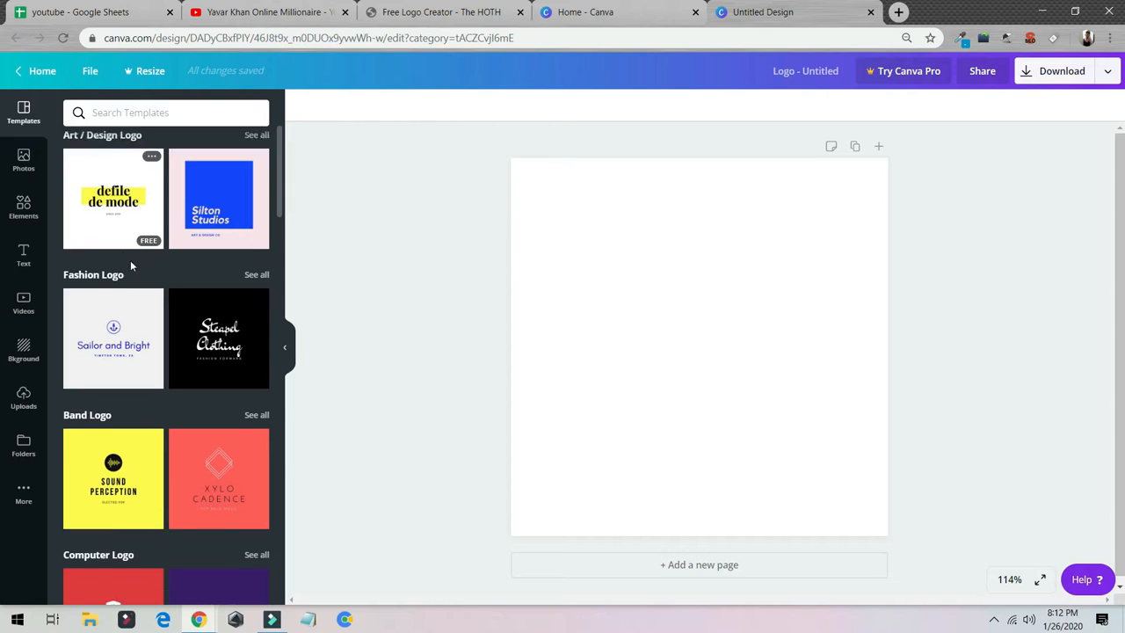
pyautogui.scroll(-2, 130, 293)
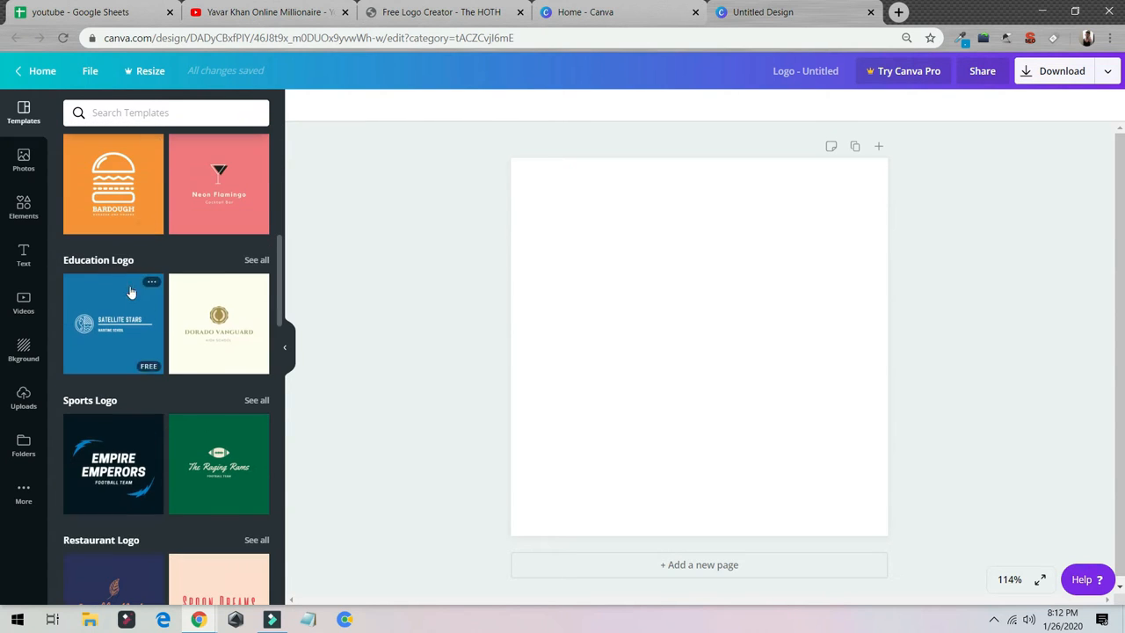
pyautogui.click(128, 453)
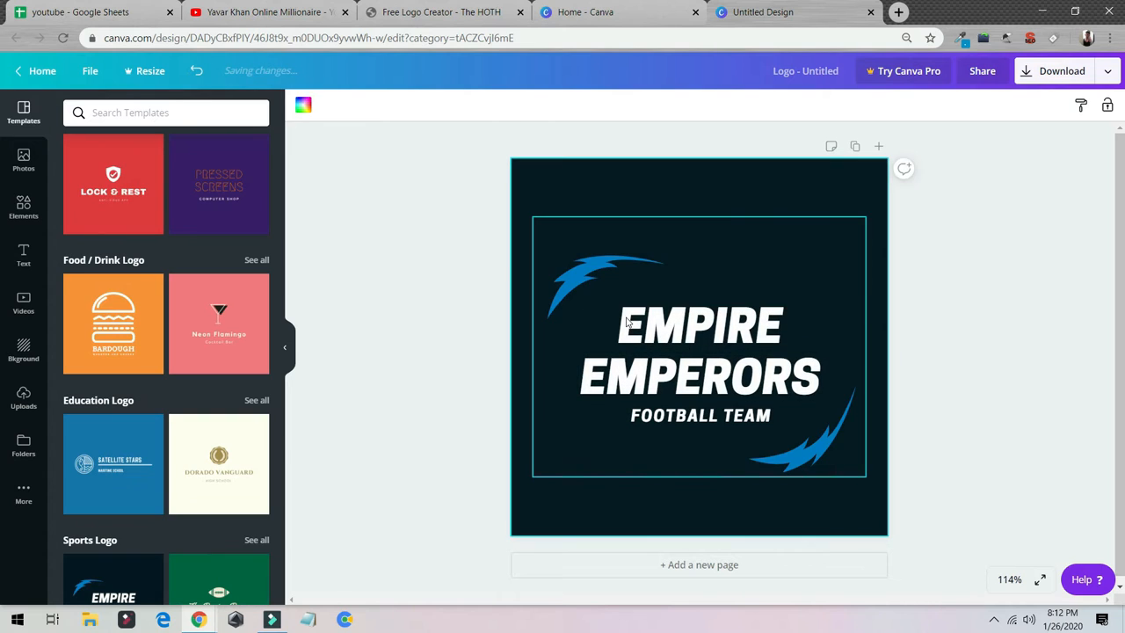
# Replace the "EMPIRE EMPERORS" heading with "FOOTBALL EMPIRE" on two lines.
pyautogui.click(628, 319)
pyautogui.click(627, 319)
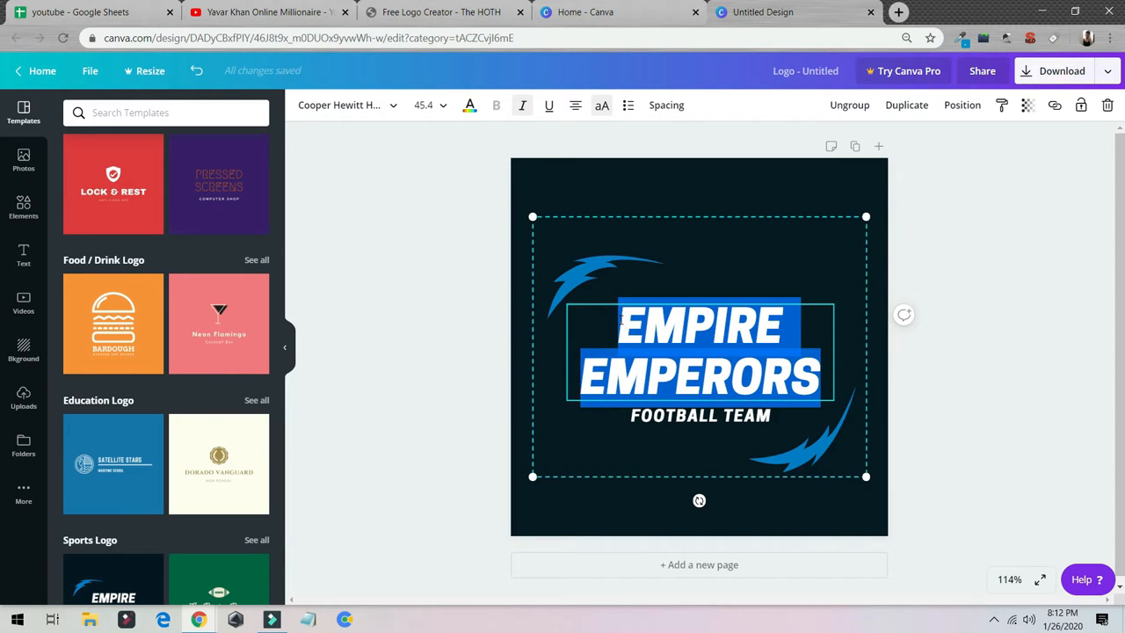
pyautogui.write('FOOTB')
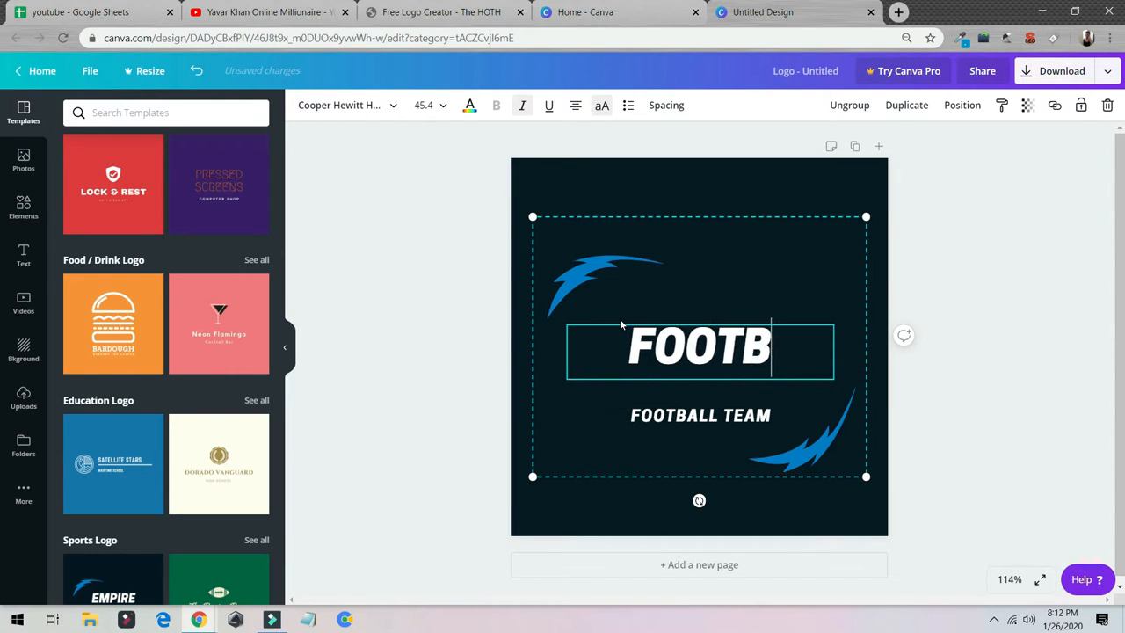
pyautogui.write('ALL')
pyautogui.press('Return')
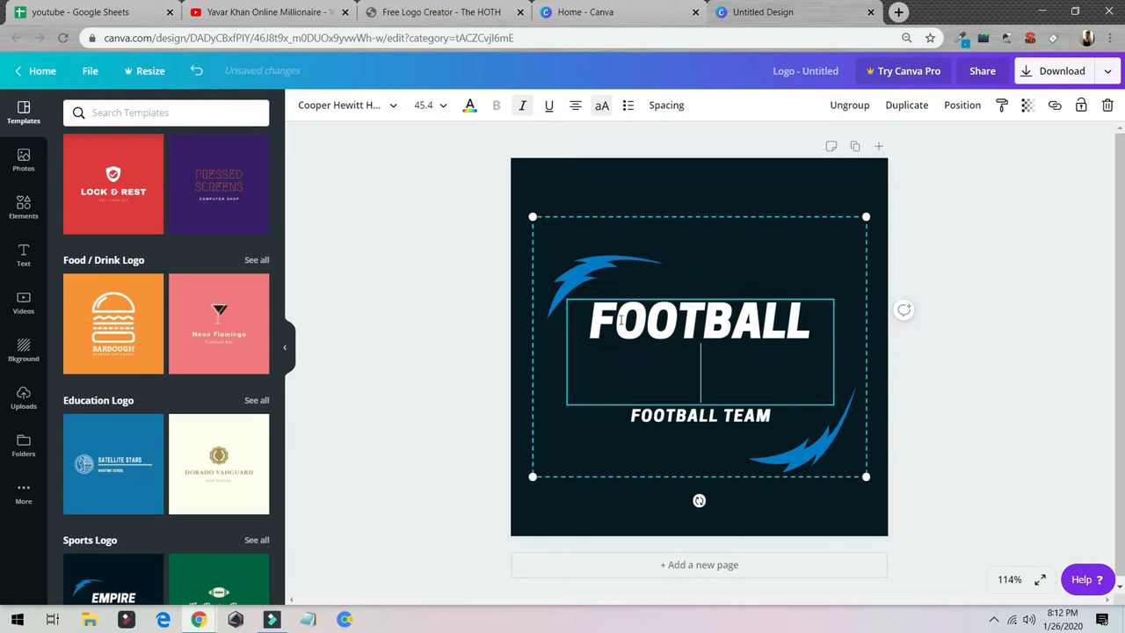
pyautogui.write('EMPIRE')
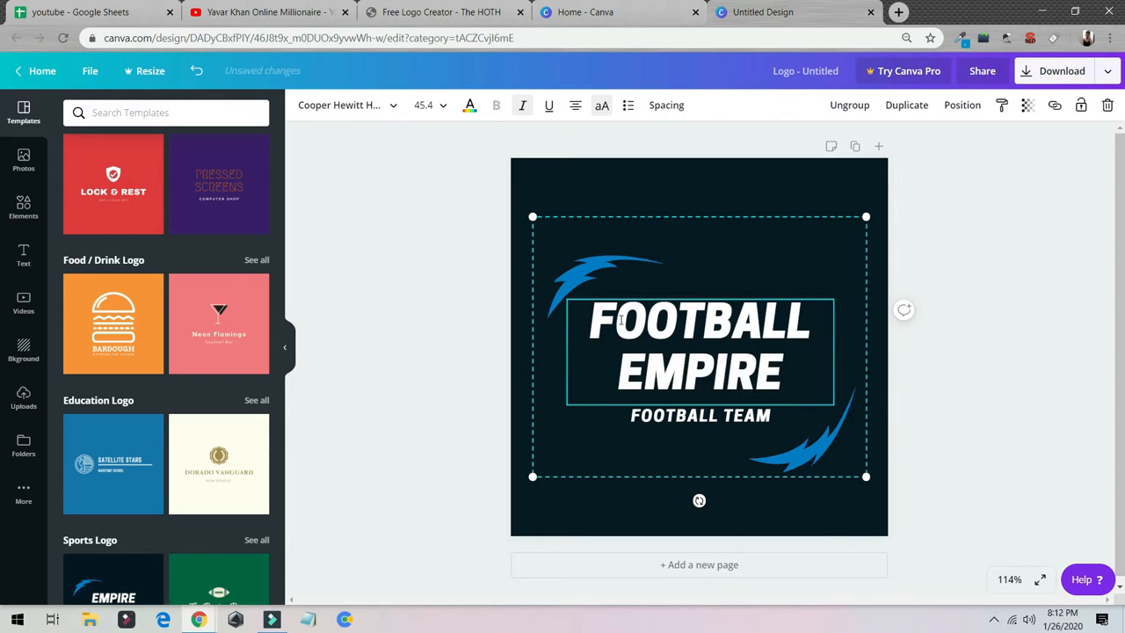
pyautogui.click(1007, 169)
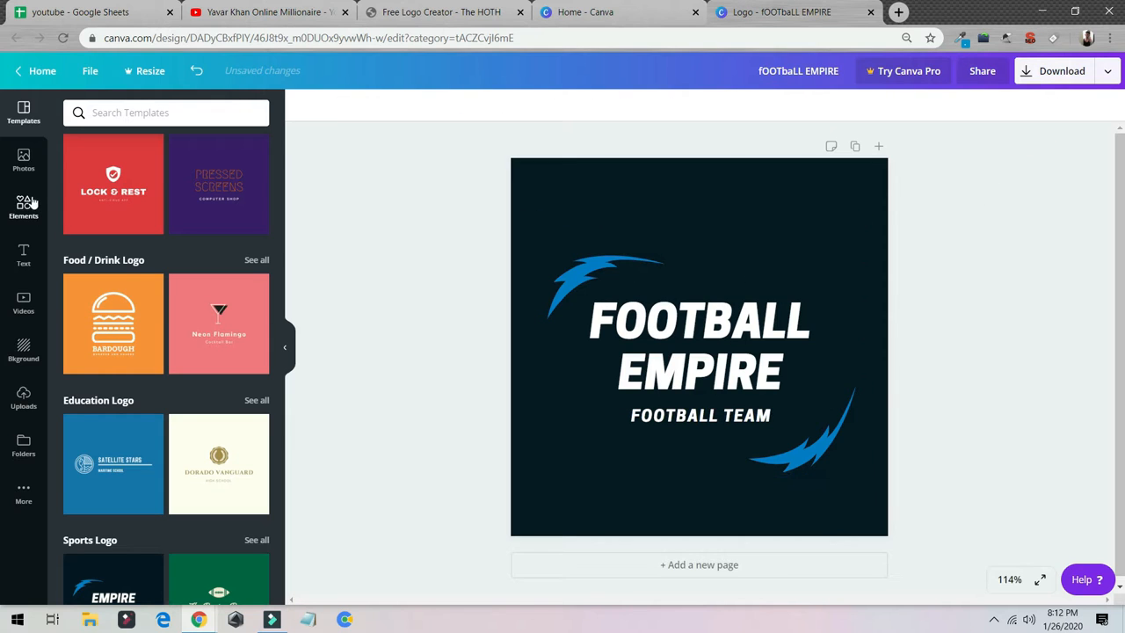
# Try a recently used square outline around the logo text, widen it slightly and delete it.
pyautogui.click(32, 203)
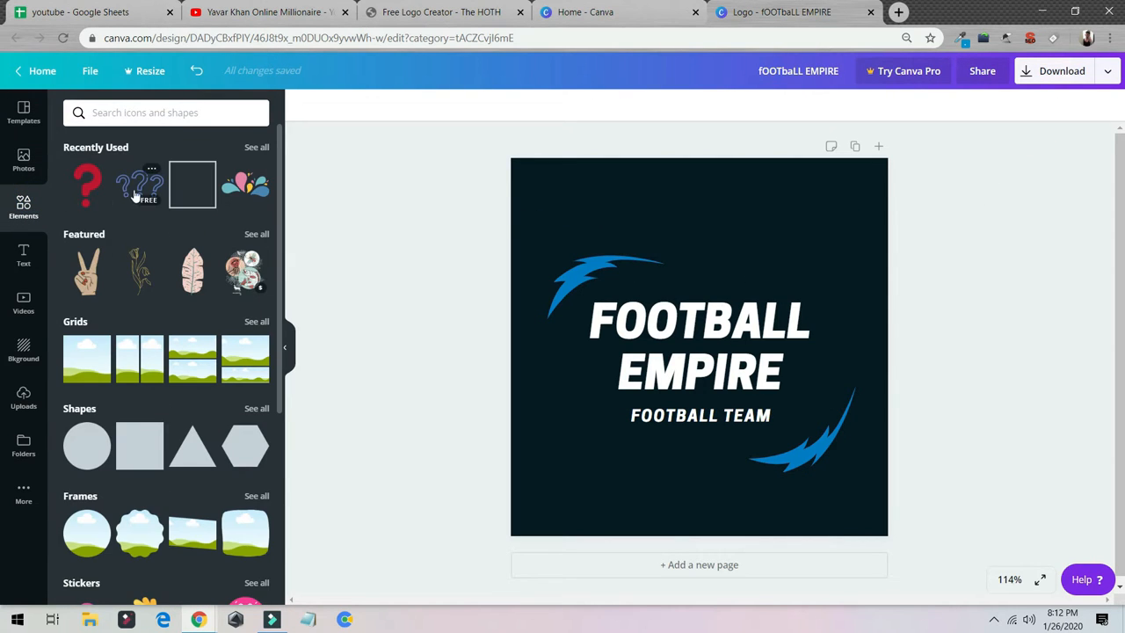
pyautogui.click(190, 186)
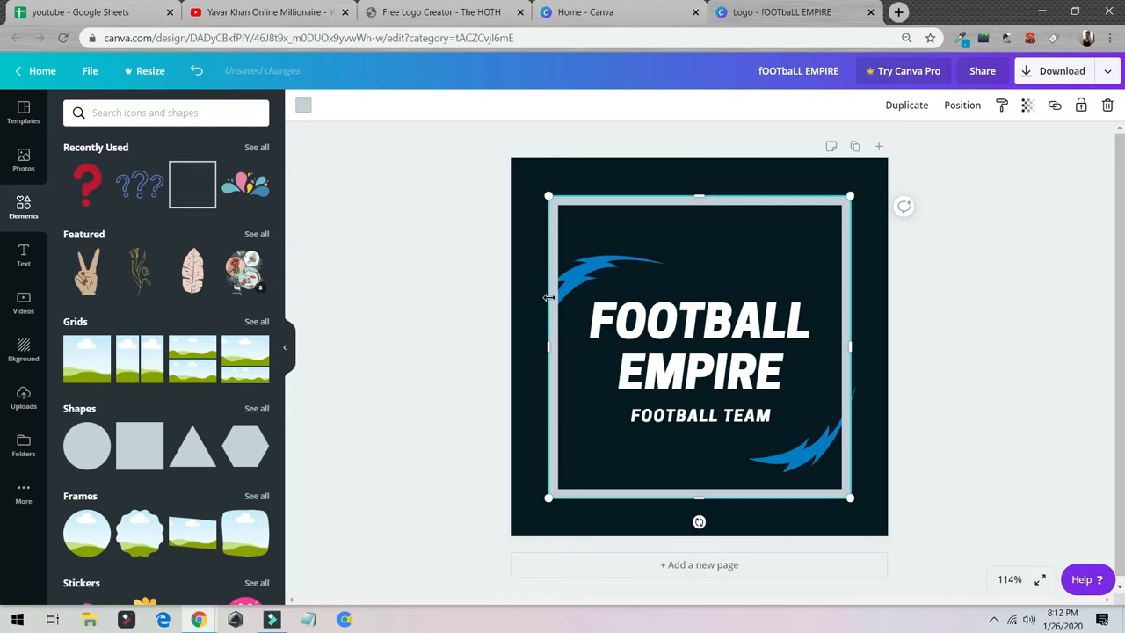
pyautogui.moveTo(546, 348); pyautogui.dragTo(533, 346)
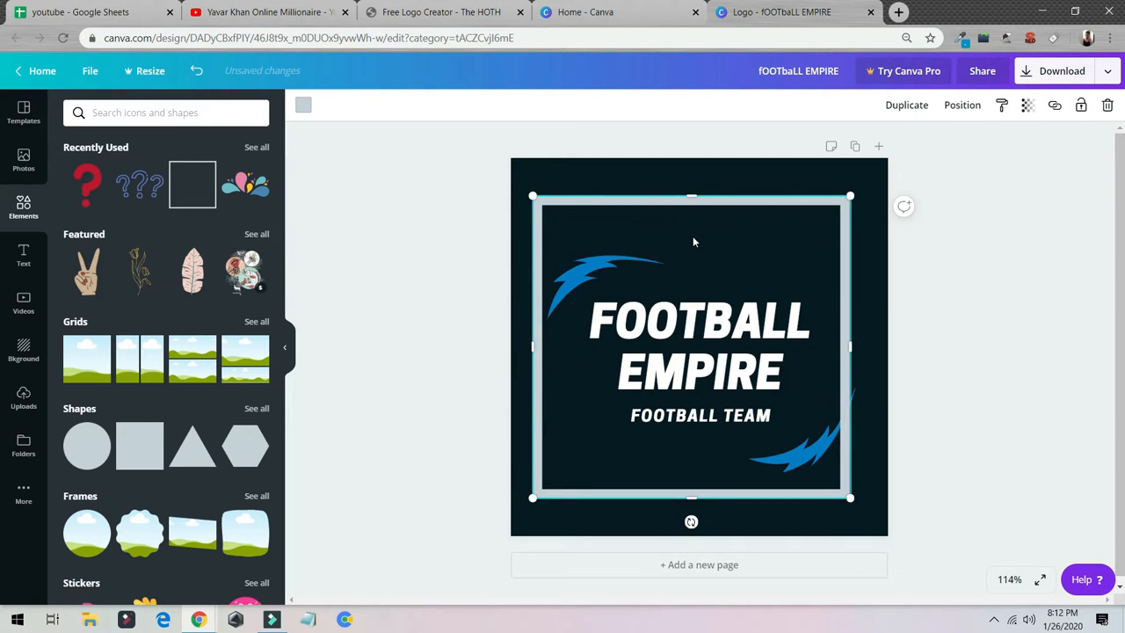
pyautogui.press('Delete')
# Add the colourful droplets graphic above the heading and place a copy of it below the text.
pyautogui.click(246, 185)
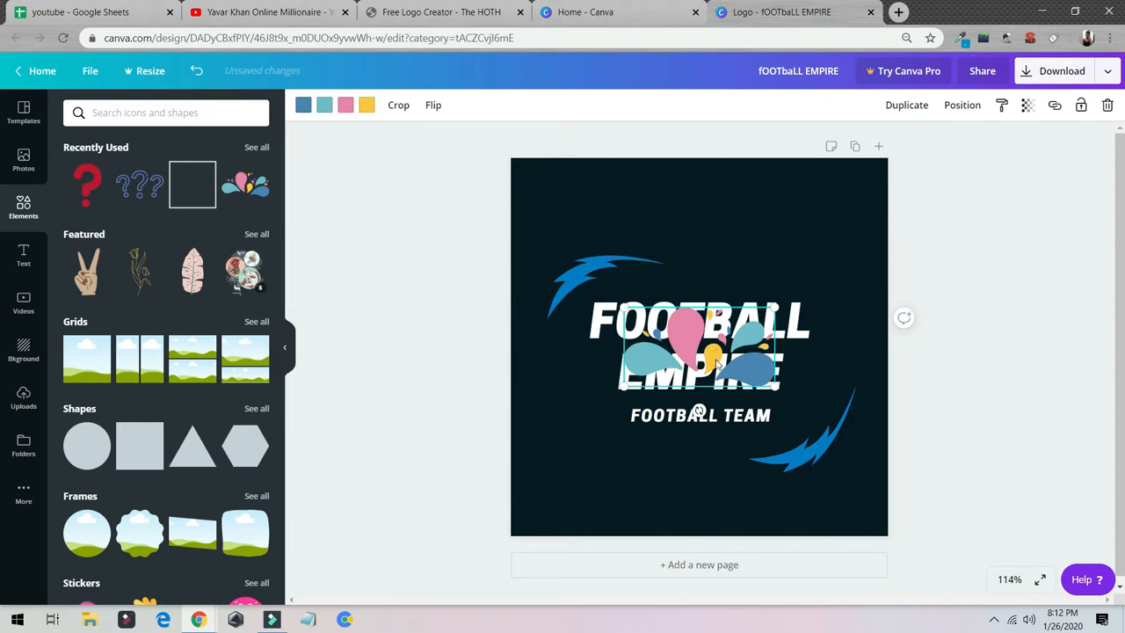
pyautogui.moveTo(700, 340); pyautogui.dragTo(640, 456)
pyautogui.rightClick(626, 457)
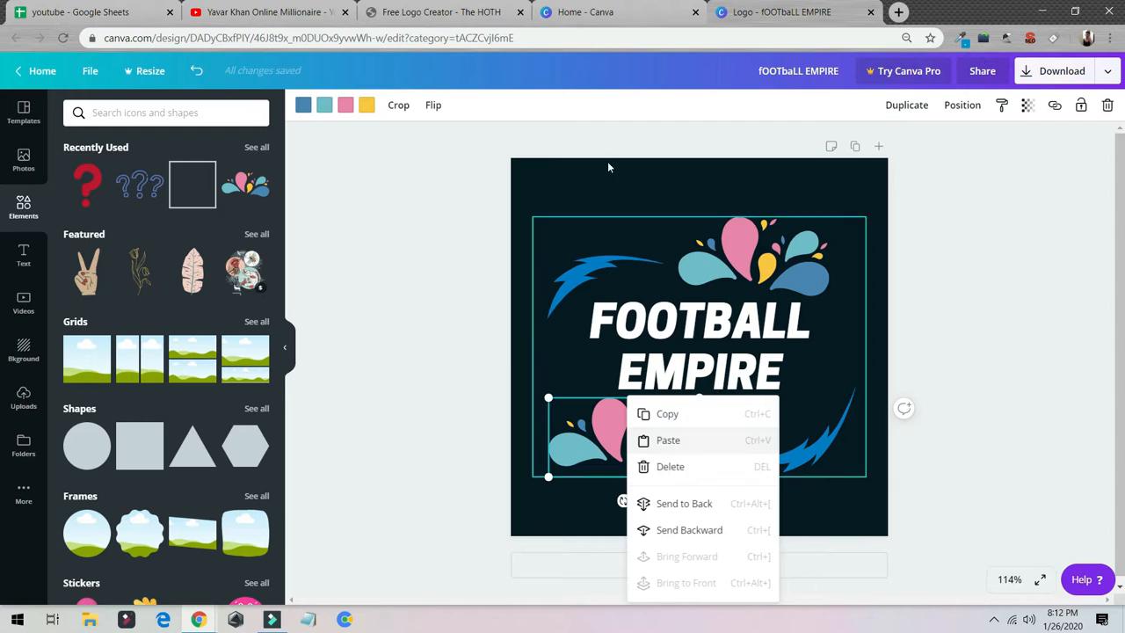
# Flip the lower droplets graphic vertically and move it beneath the "FOOTBALL TEAM" line.
pyautogui.click(439, 112)
pyautogui.click(467, 166)
pyautogui.moveTo(634, 446); pyautogui.dragTo(720, 479)
# Delete both blue lightning shapes beside the logo text.
pyautogui.click(835, 442)
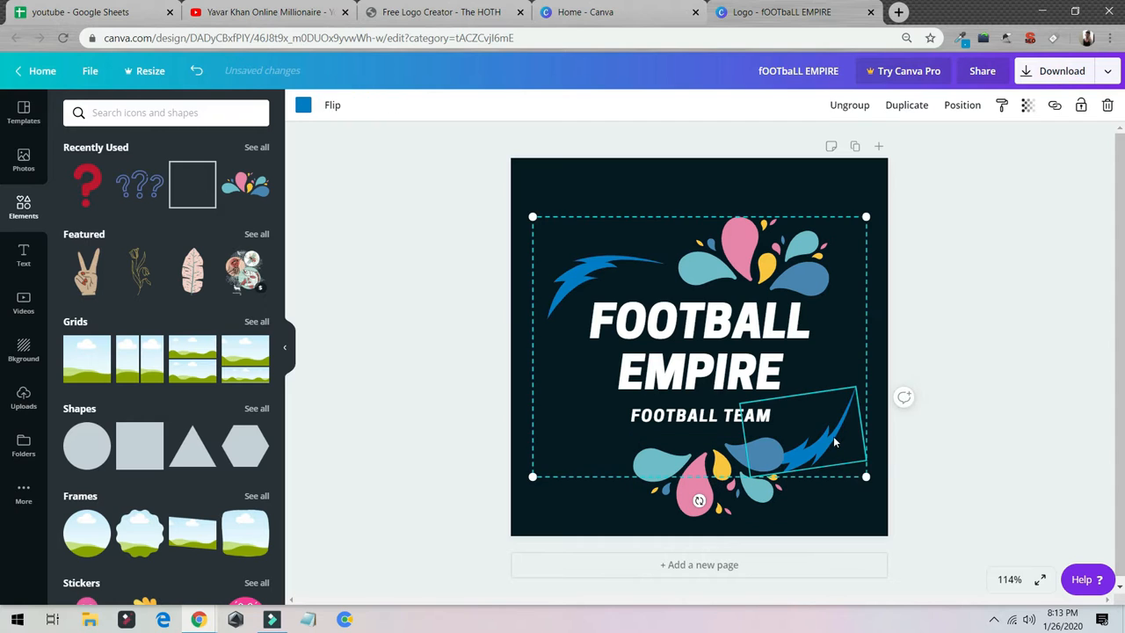
pyautogui.press('Delete')
pyautogui.click(591, 273)
pyautogui.press('Delete')
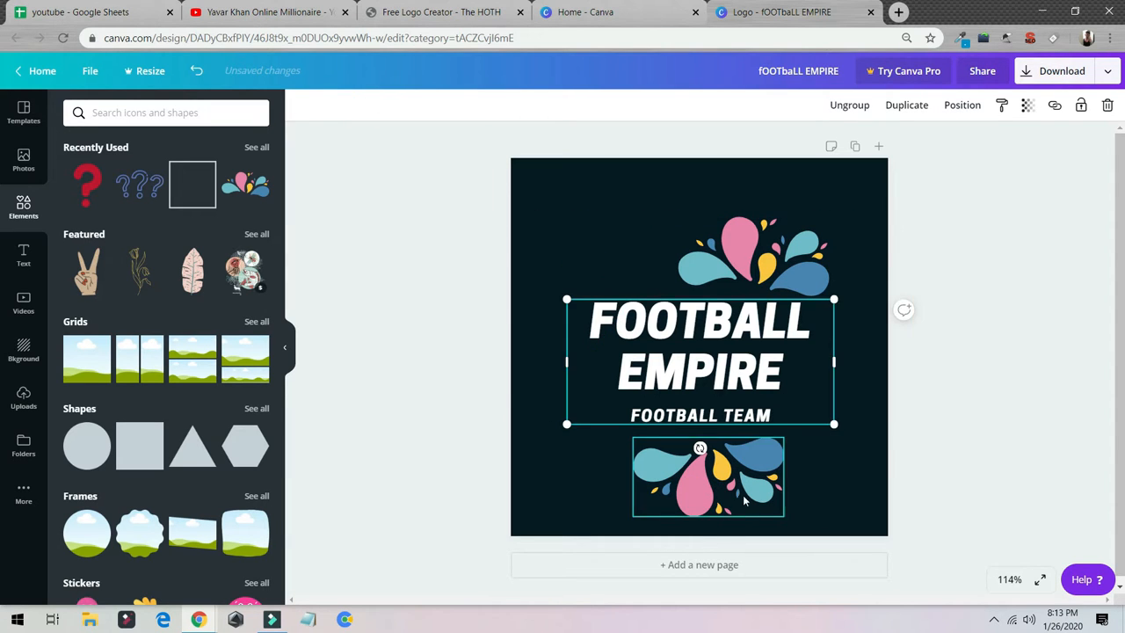
# Move the lower droplets graphic closer to the text and centre the upper one above the heading.
pyautogui.click(745, 492)
pyautogui.click(753, 259)
pyautogui.moveTo(754, 259); pyautogui.dragTo(696, 258)
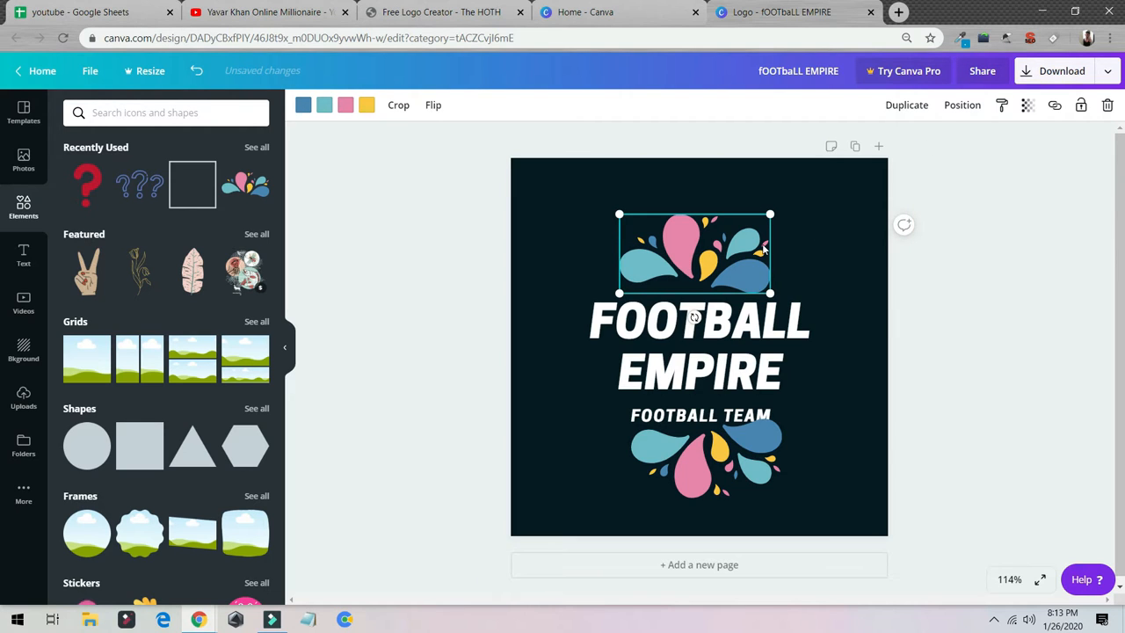
# Download the logo as a PNG, dismiss the Canva Pro offer and check the downloaded image.
pyautogui.click(1060, 70)
pyautogui.click(1024, 172)
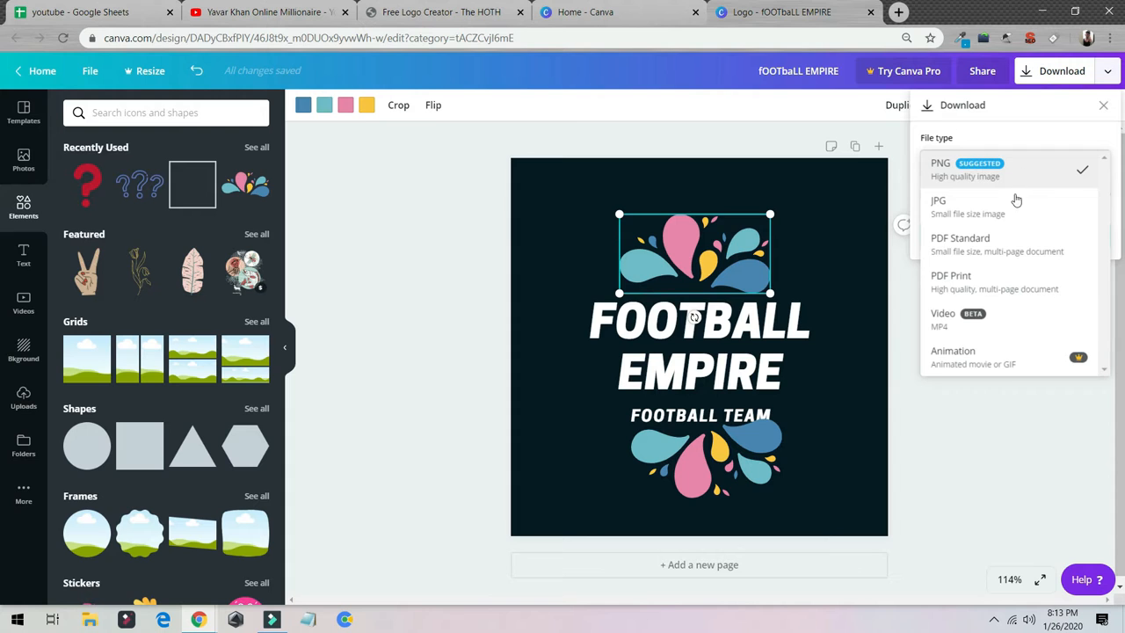
pyautogui.click(987, 179)
pyautogui.click(1009, 236)
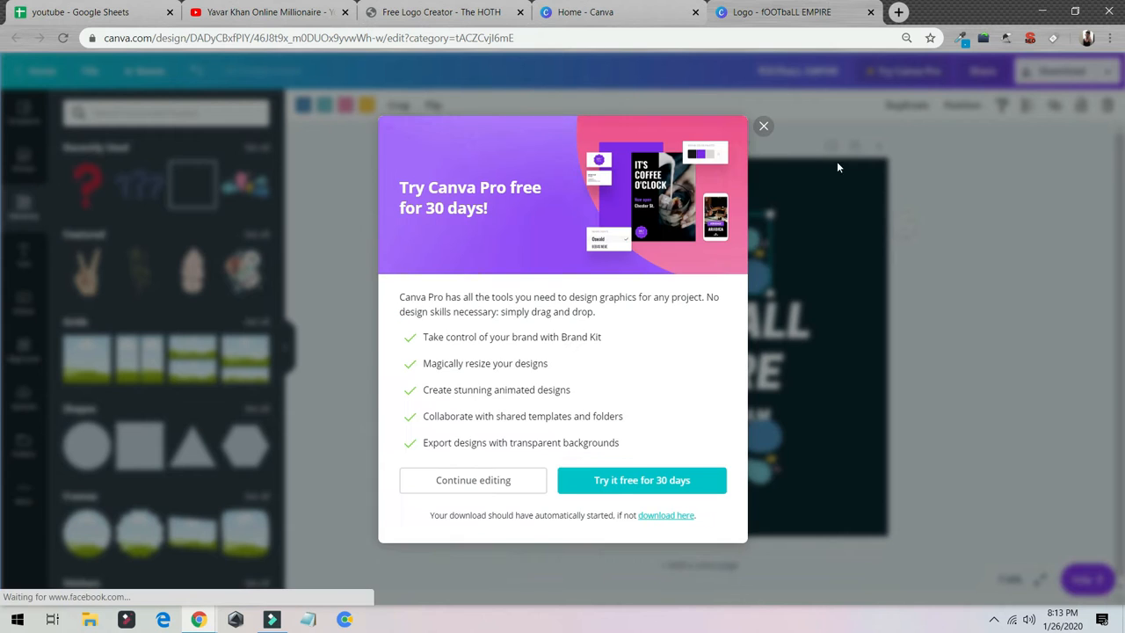
pyautogui.click(761, 124)
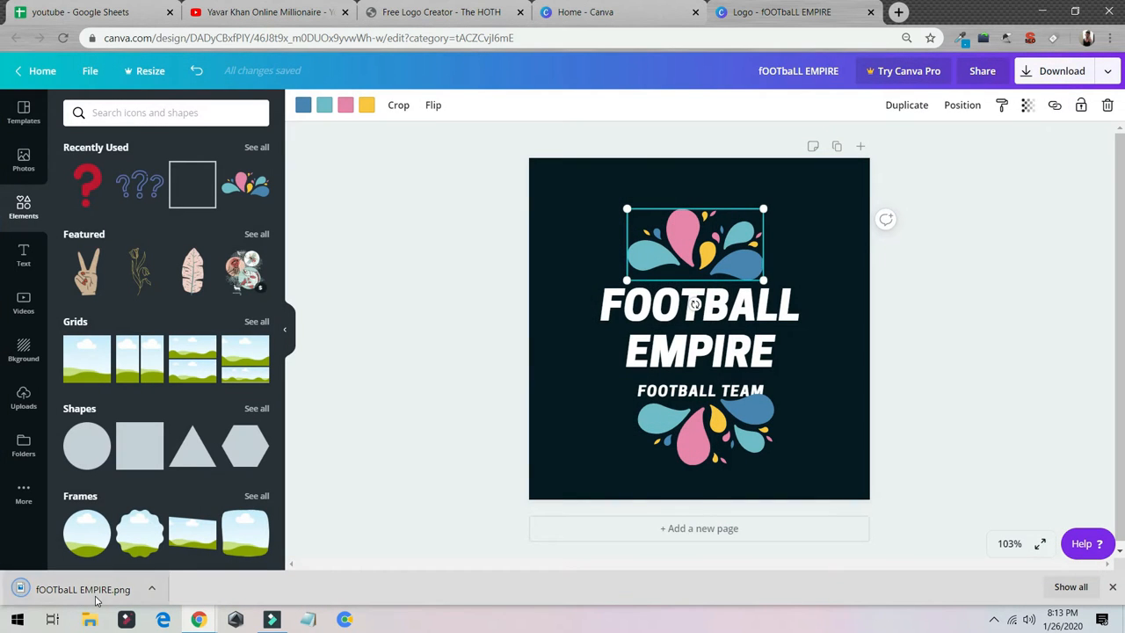
pyautogui.click(84, 589)
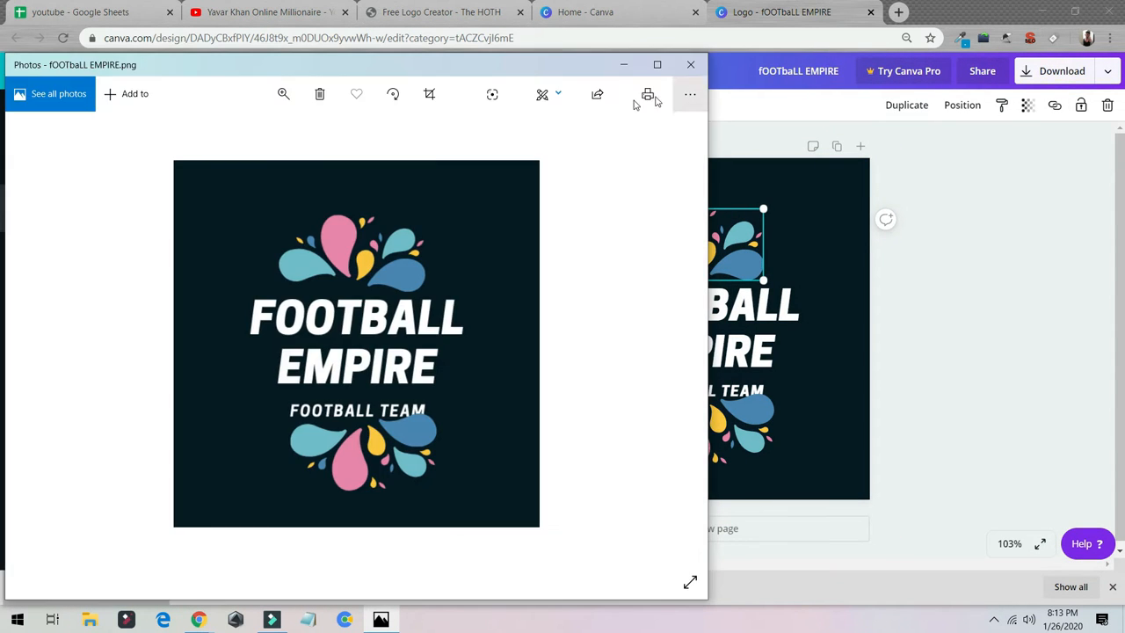
pyautogui.click(690, 64)
# Switch to The HOTH's free logo creator and reload logomaker.thehoth.com.
pyautogui.click(423, 10)
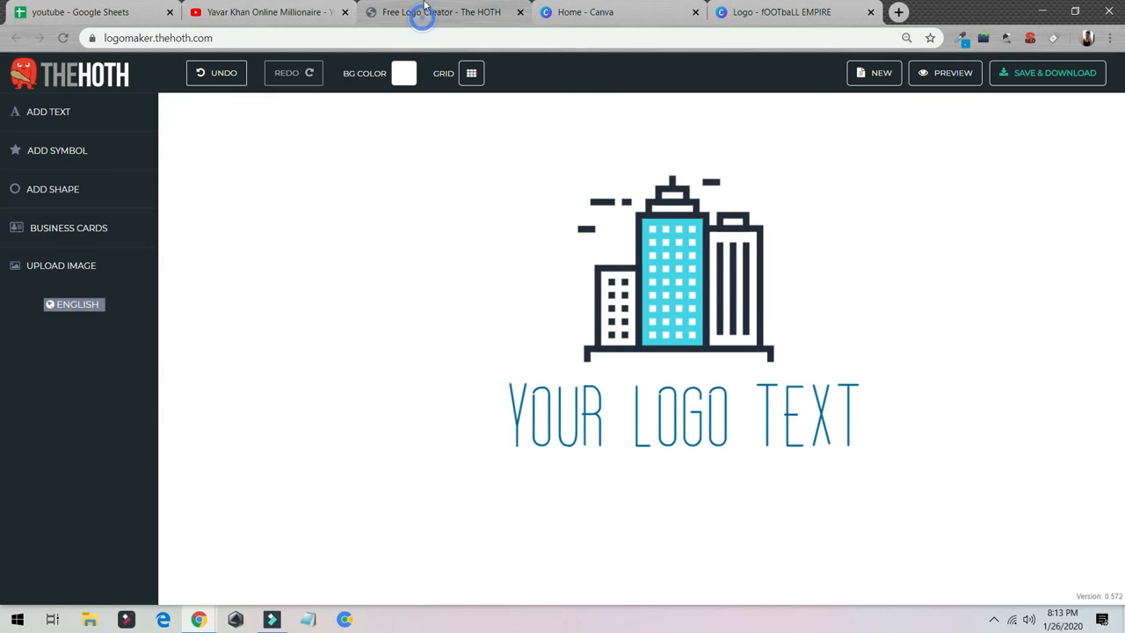
pyautogui.click(246, 38)
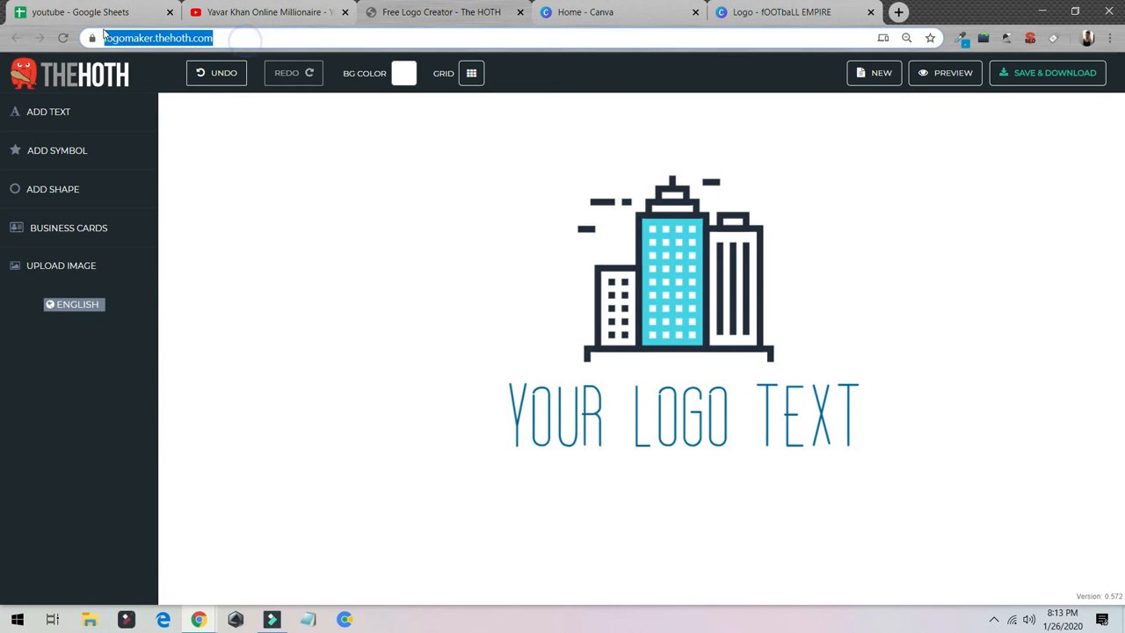
pyautogui.press('Return')
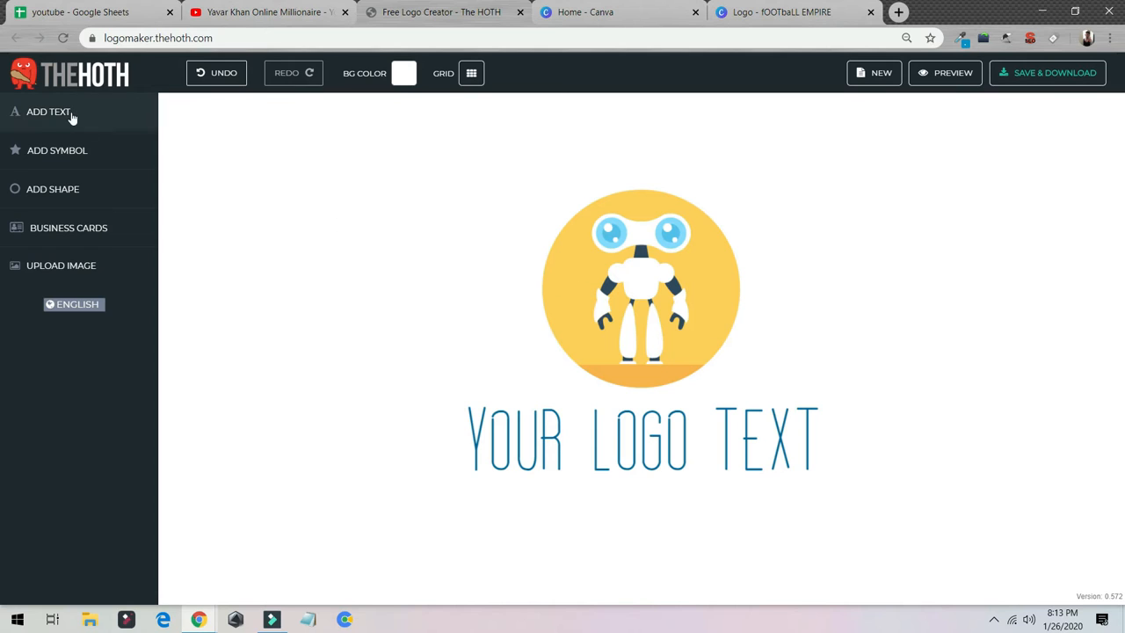
# Replace the placeholder "Your Logo Text" under the robot symbol with "FOOTBALL EMPIRE".
pyautogui.click(661, 463)
pyautogui.hotkey('ctrl', 'a')
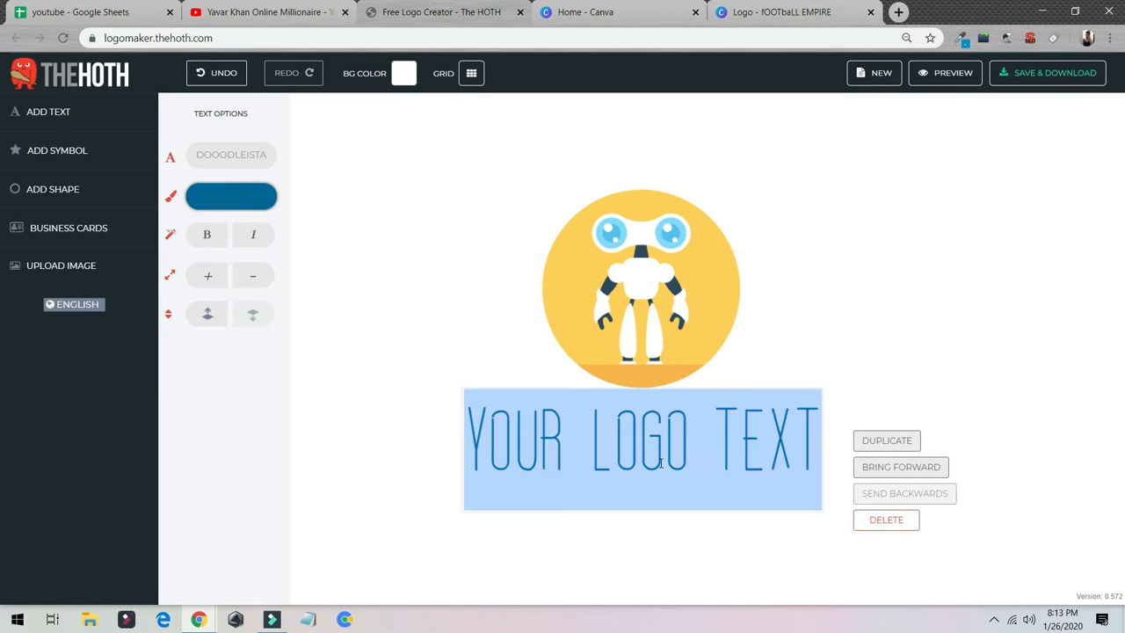
pyautogui.write('FOOT')
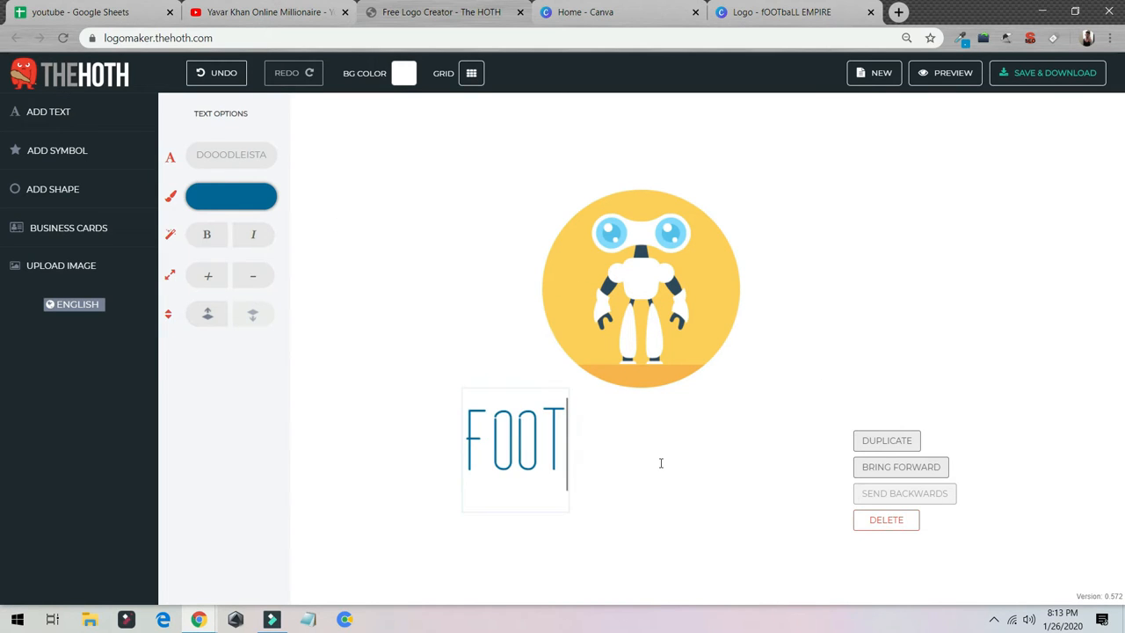
pyautogui.write('BALL EMPIU')
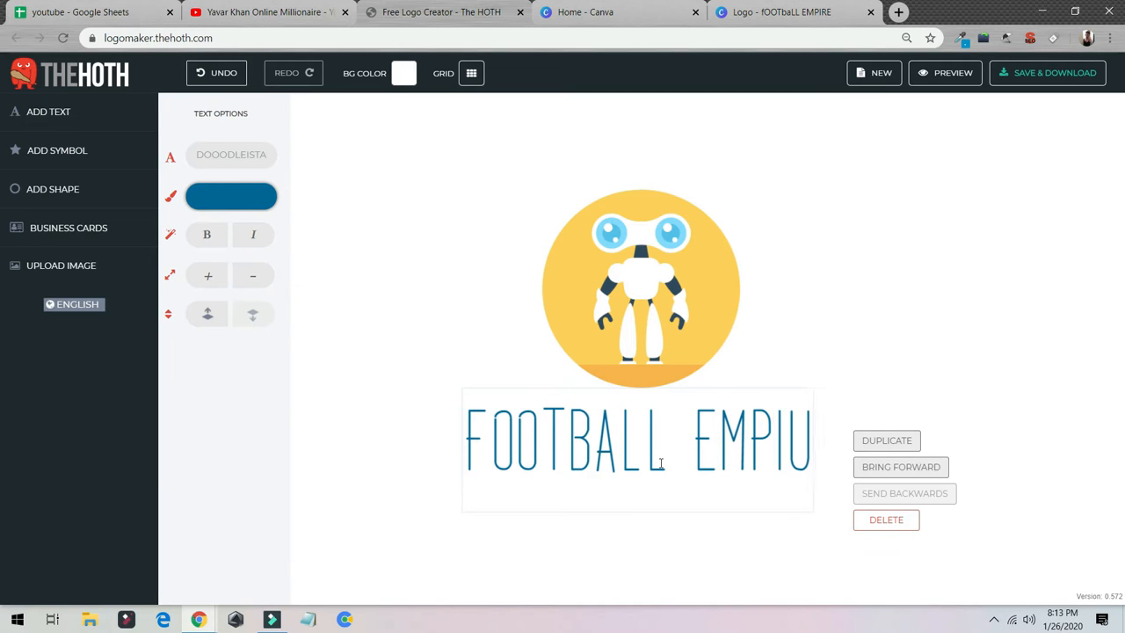
pyautogui.press('BackSpace')
pyautogui.write('RE')
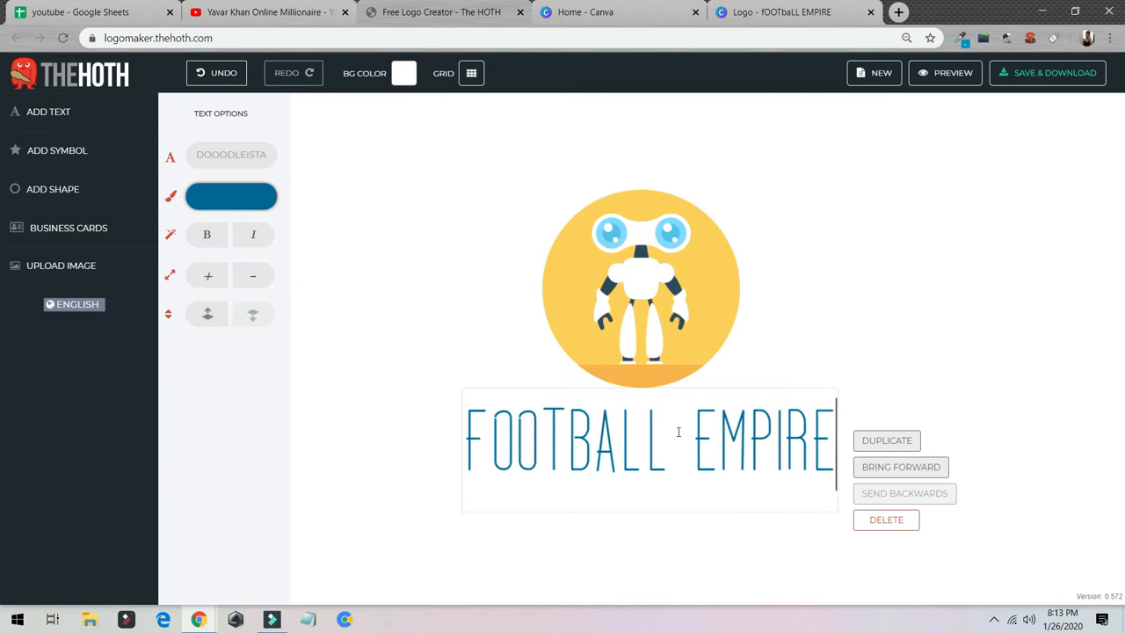
# Change the font of the "FOOTBALL EMPIRE" text to Halcion.
pyautogui.click(224, 160)
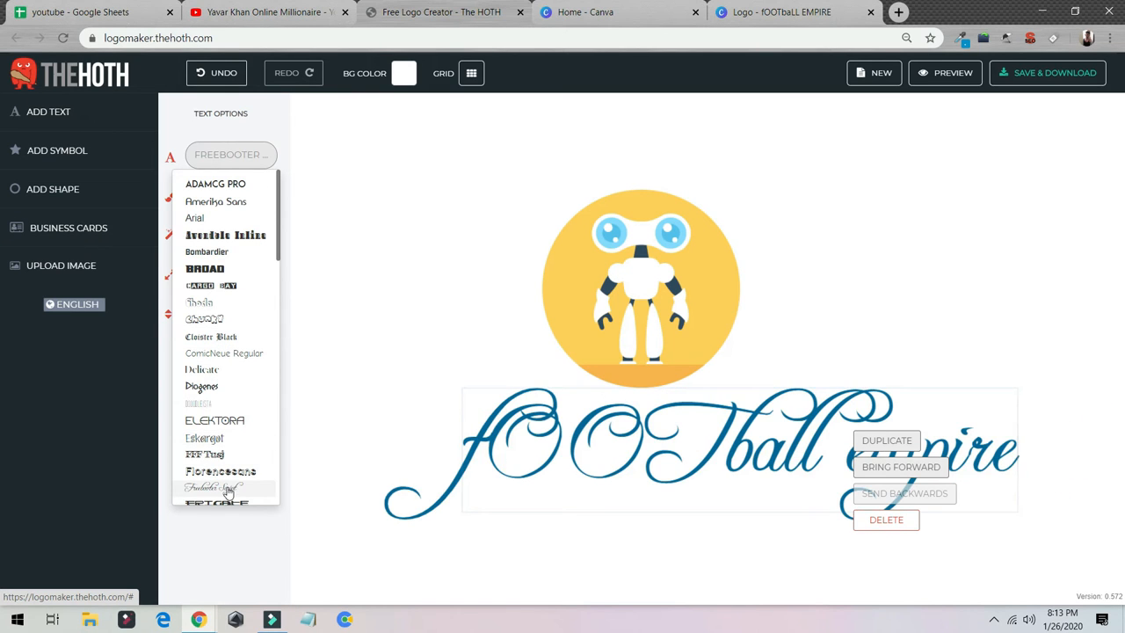
pyautogui.scroll(-2, 230, 479)
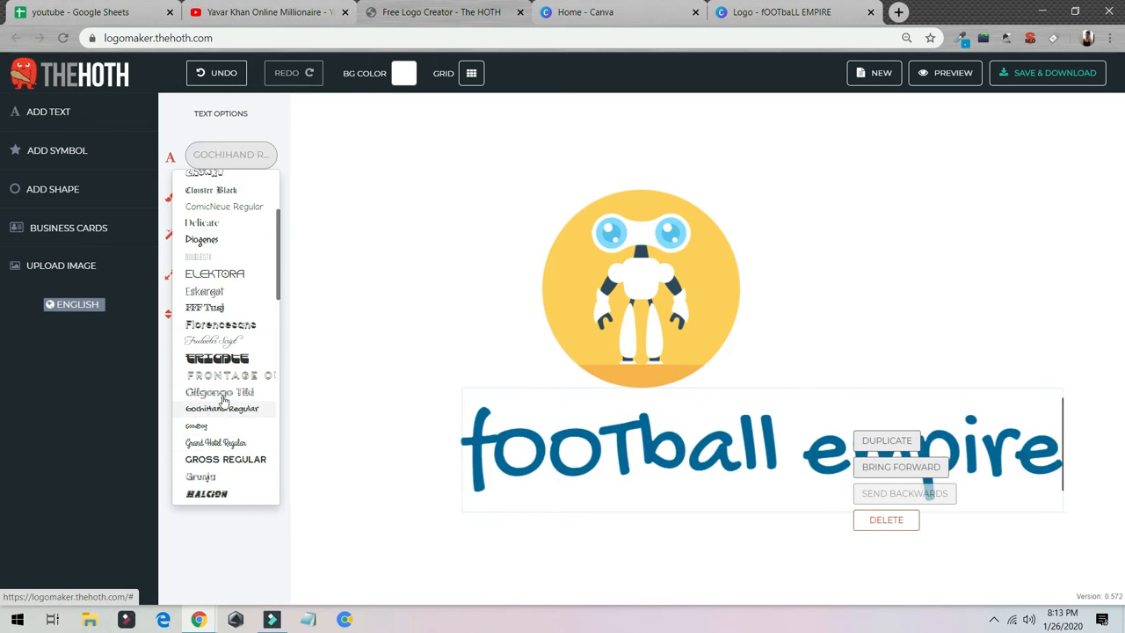
pyautogui.click(211, 495)
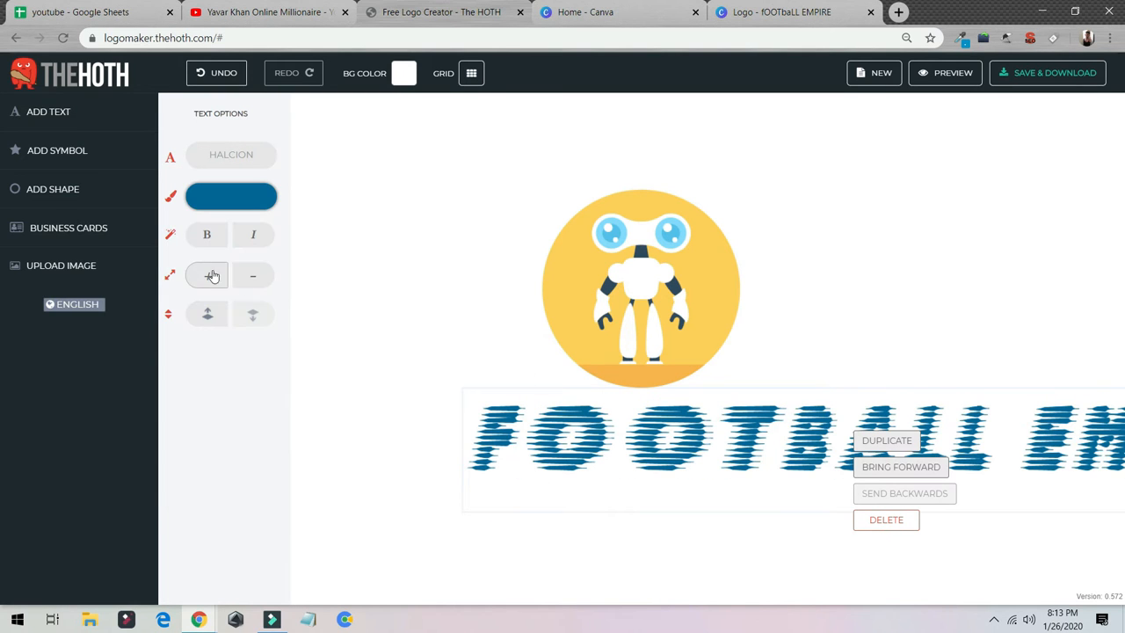
# Reduce the "FOOTBALL EMPIRE" text size by three increments and move the text directly beneath the robot symbol.
pyautogui.click(253, 278)
pyautogui.click(253, 278)
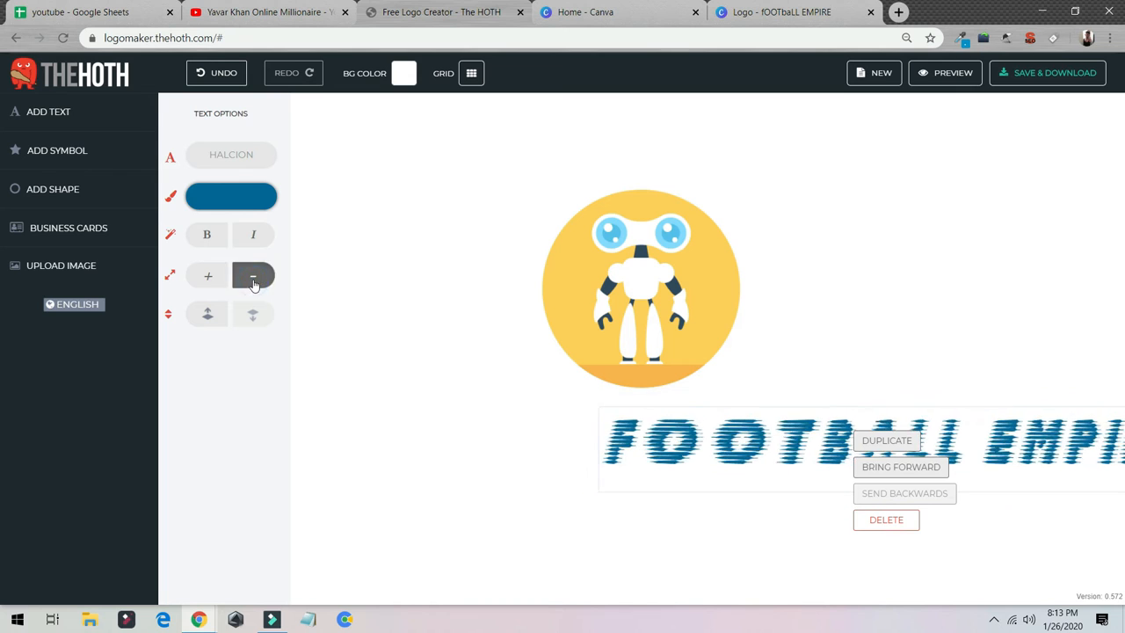
pyautogui.click(253, 278)
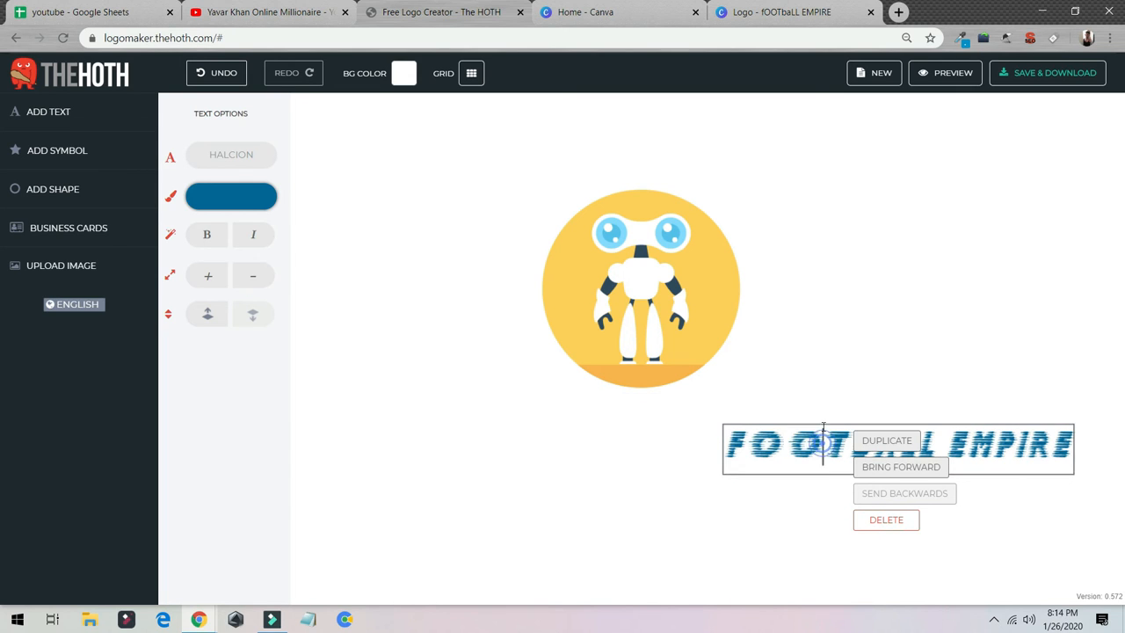
pyautogui.click(817, 409)
pyautogui.moveTo(811, 437); pyautogui.dragTo(535, 407)
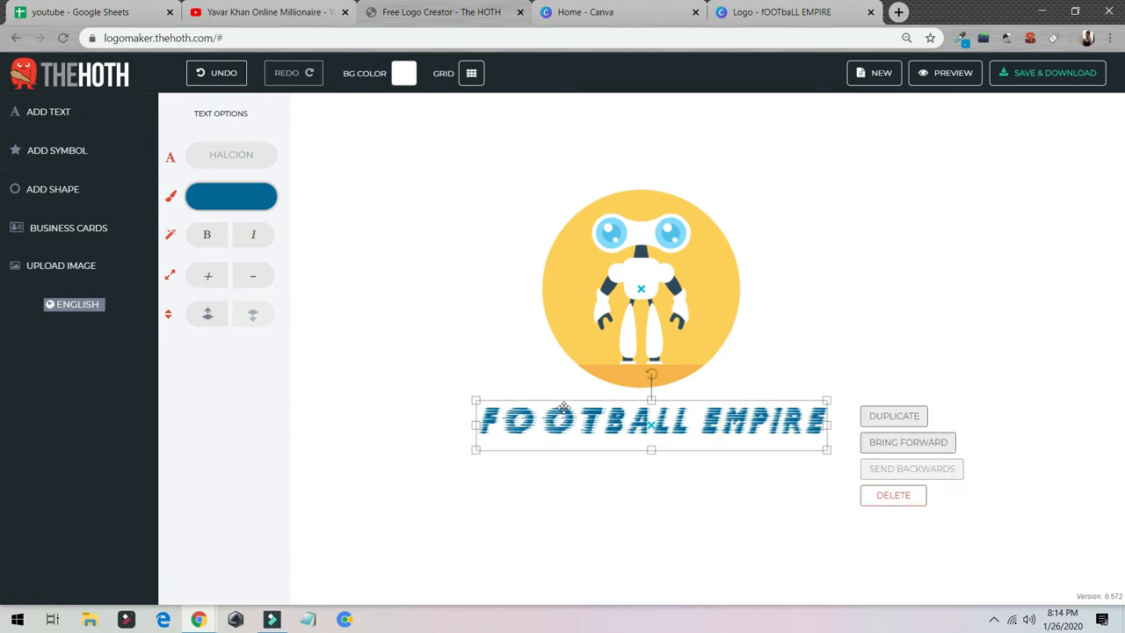
# Recolour the "FOOTBALL EMPIRE" text red with the hex value e30712.
pyautogui.click(242, 207)
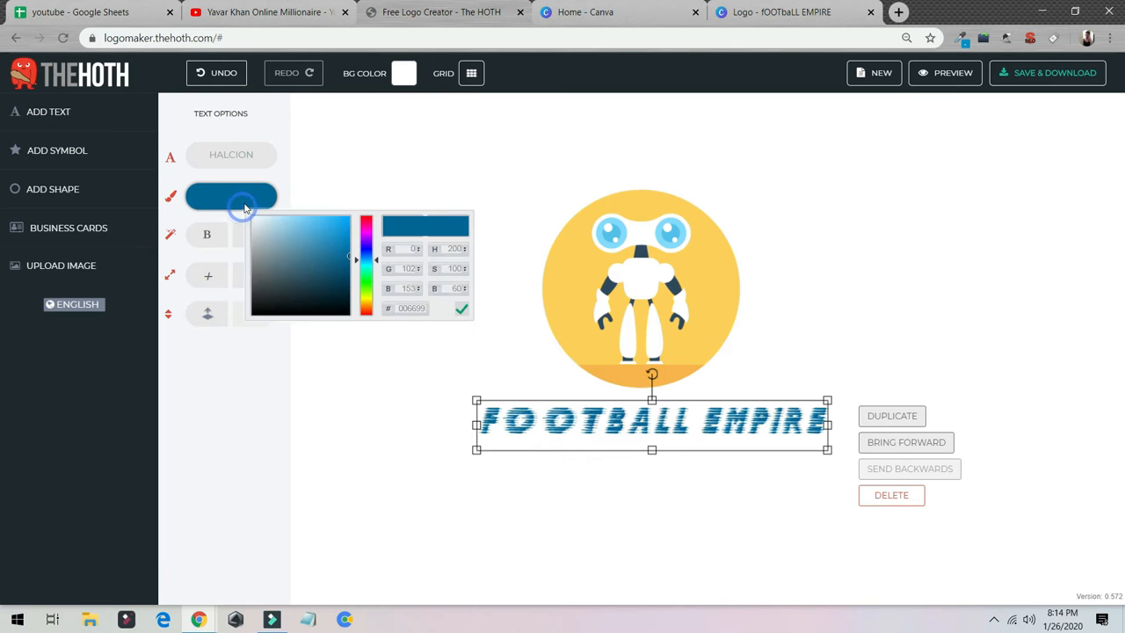
pyautogui.moveTo(339, 249); pyautogui.dragTo(369, 217)
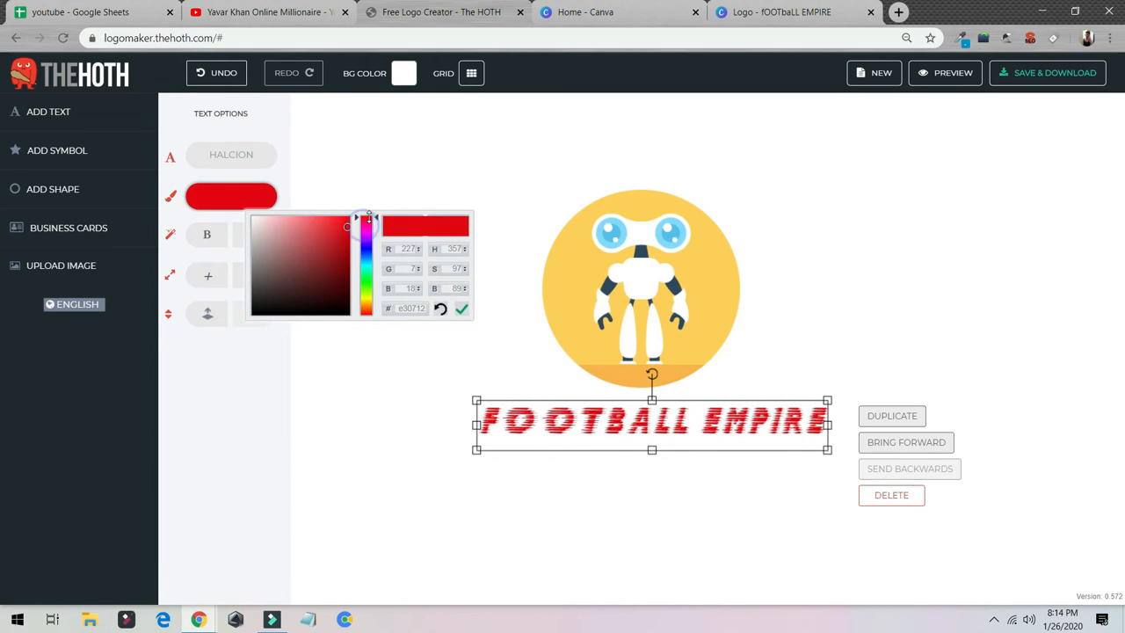
pyautogui.click(470, 194)
# Add the blue three-pointed symbol with the yellow ring and red triangle from the Games symbol category.
pyautogui.click(630, 265)
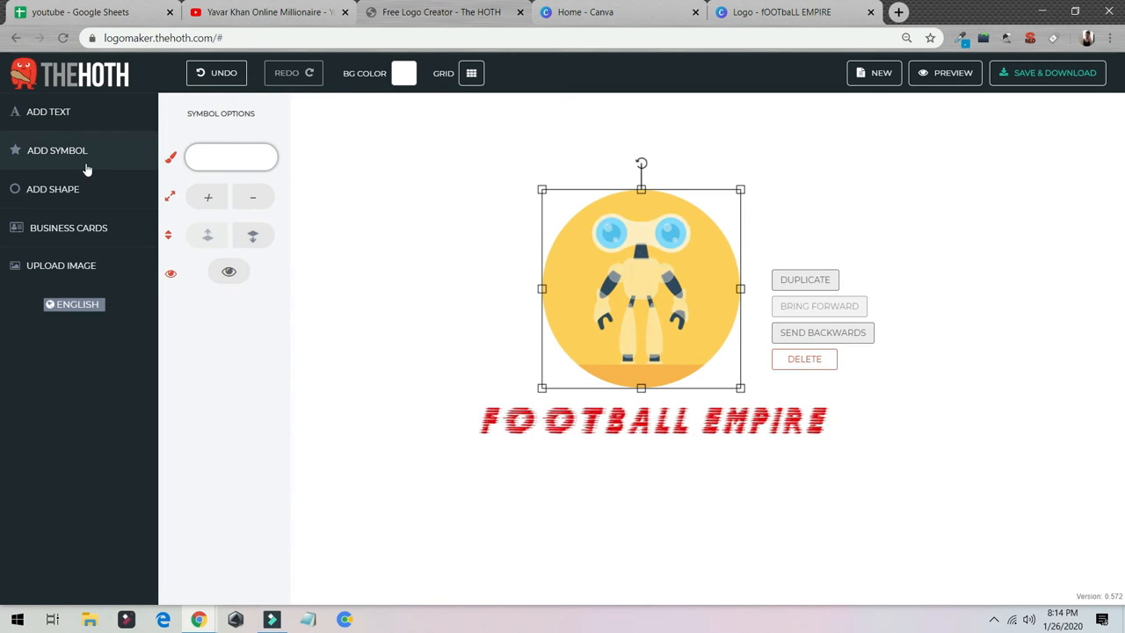
pyautogui.click(84, 168)
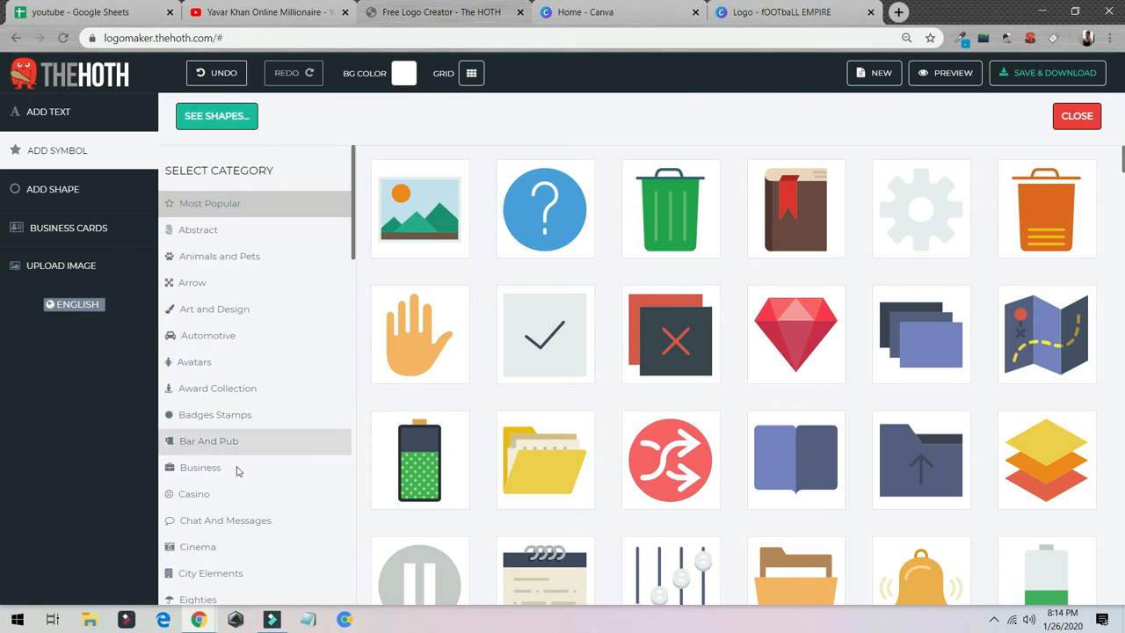
pyautogui.scroll(-3, 268, 457)
pyautogui.scroll(-3, 270, 474)
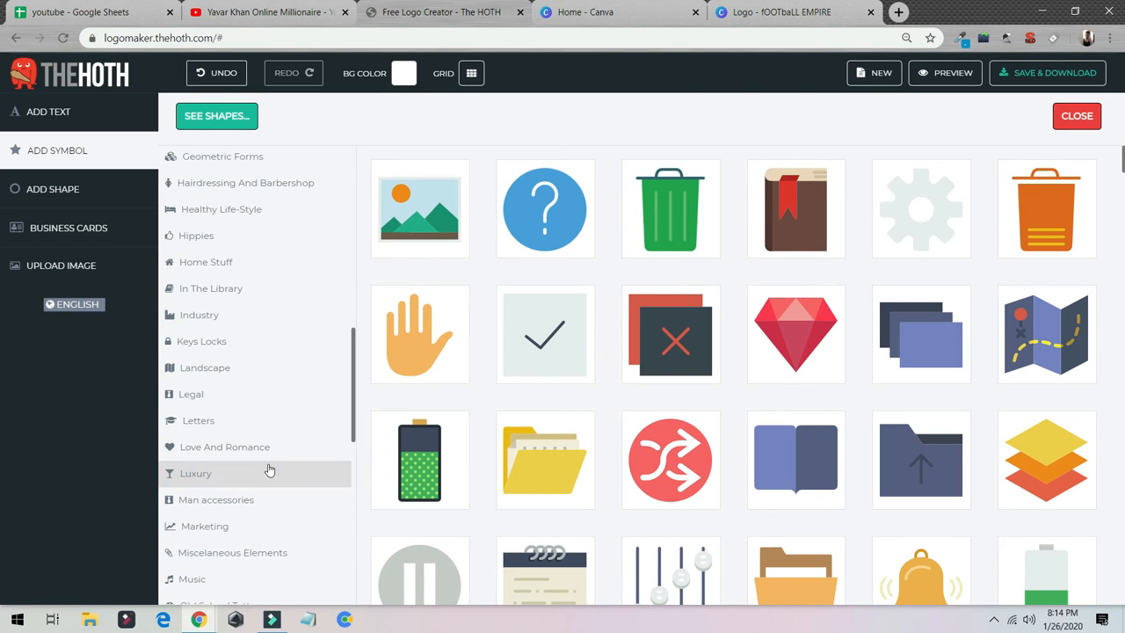
pyautogui.click(225, 252)
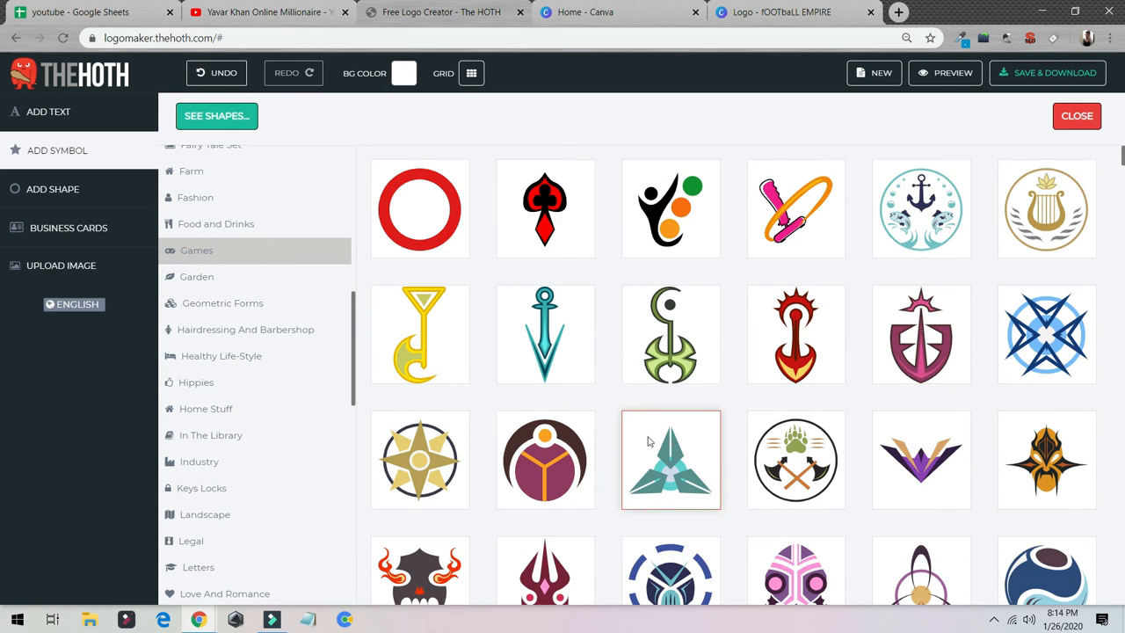
pyautogui.scroll(-10, 686, 448)
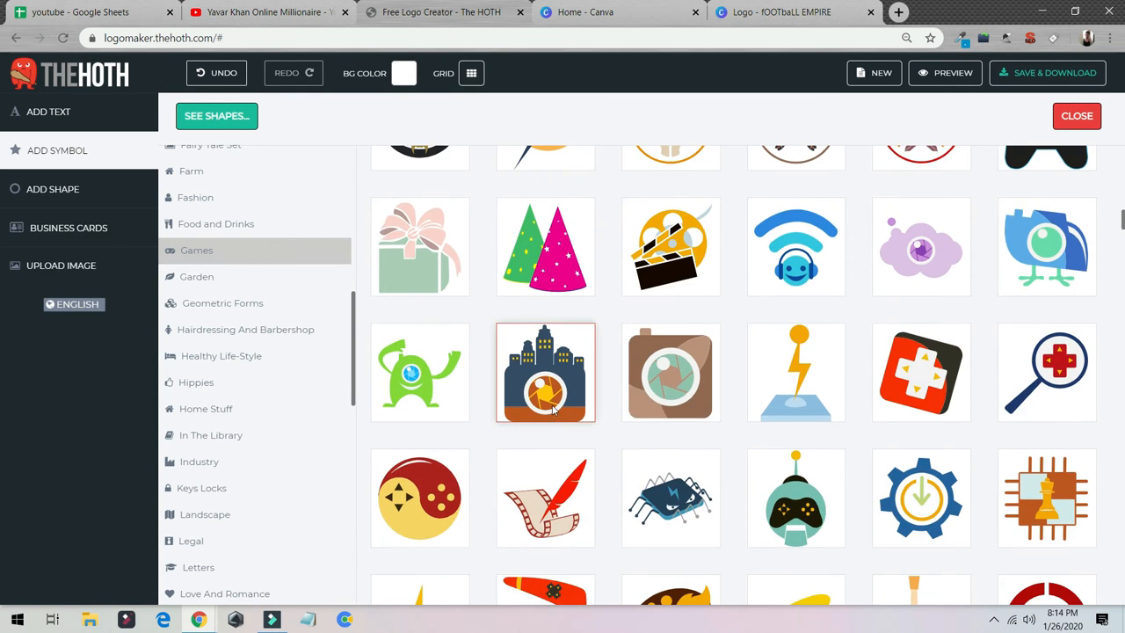
pyautogui.scroll(7, 466, 459)
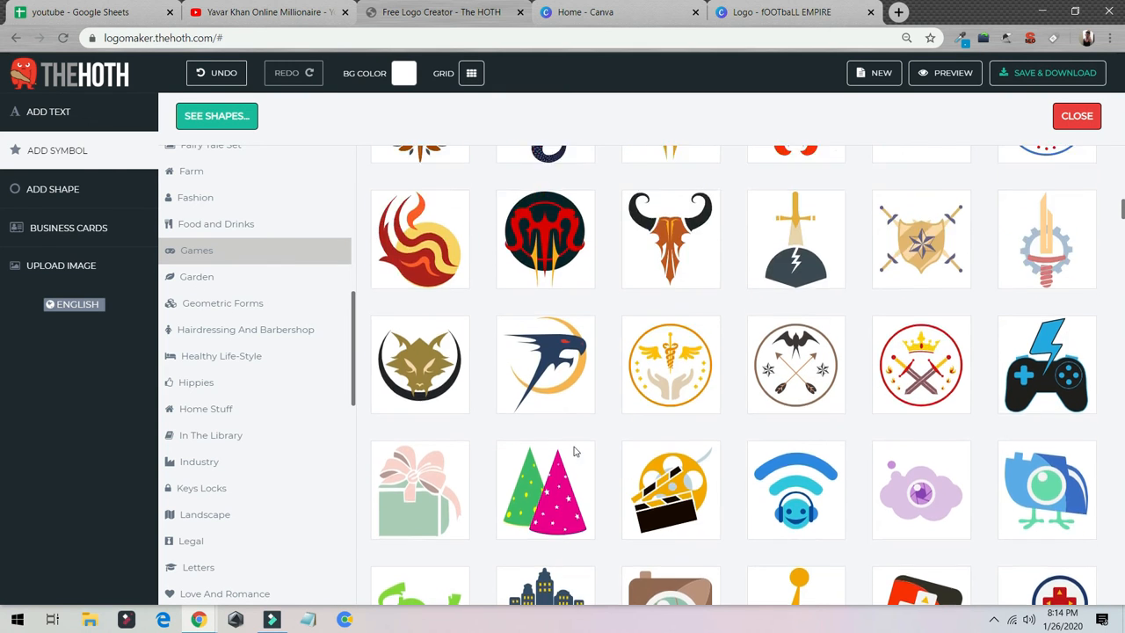
pyautogui.scroll(5, 554, 421)
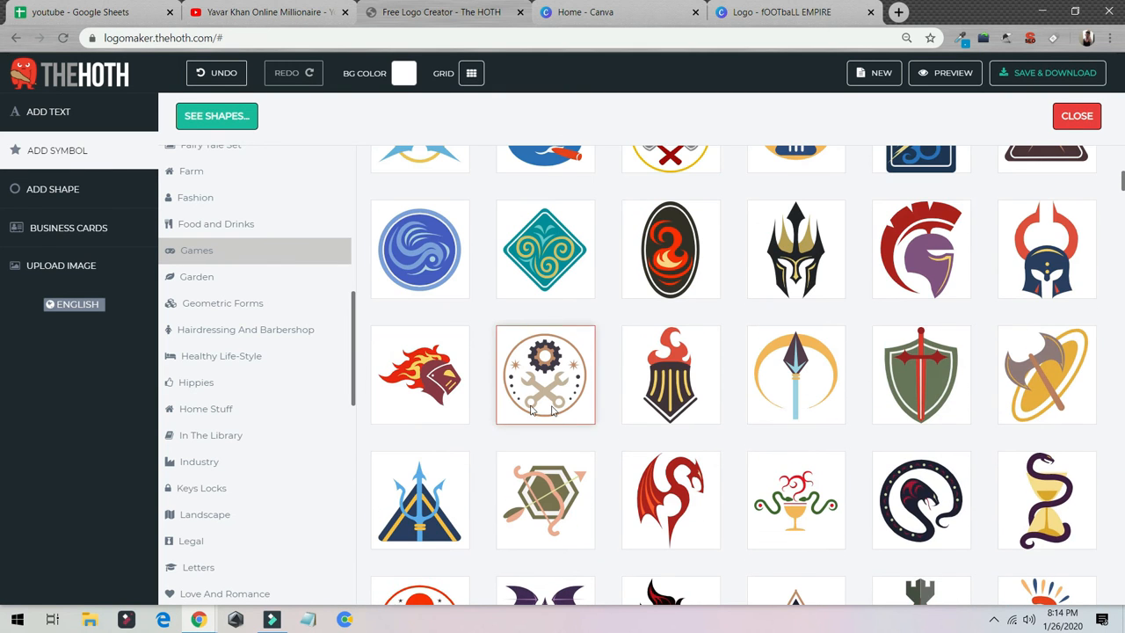
pyautogui.scroll(2, 672, 519)
pyautogui.scroll(1, 673, 359)
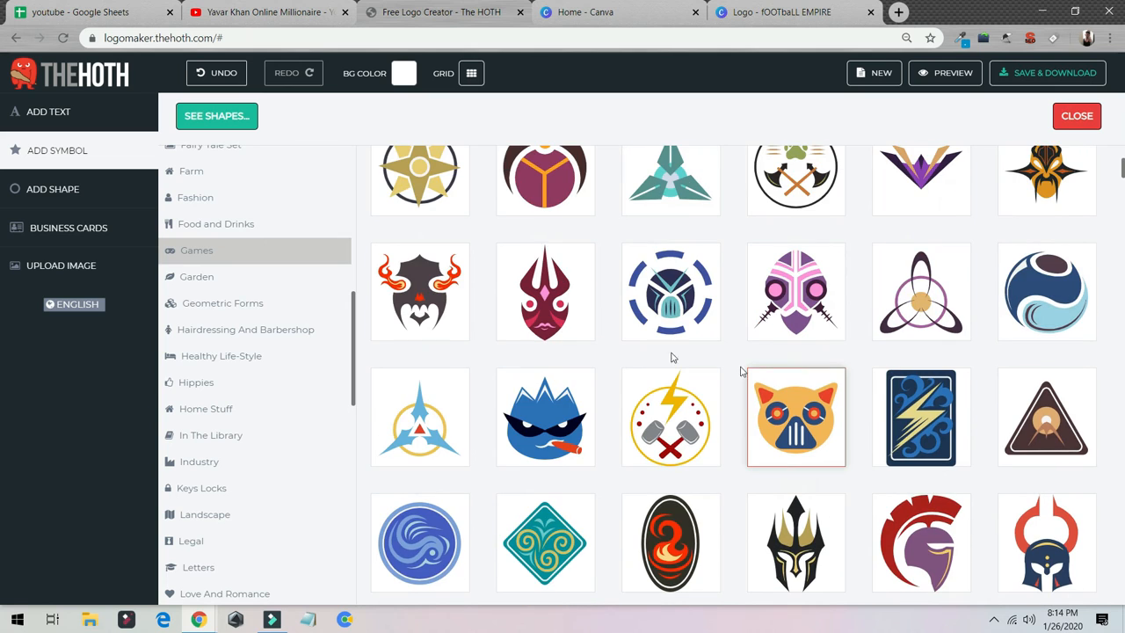
pyautogui.click(406, 425)
# Delete the robot symbol and enlarge the blue three-pointed symbol to fill the space above the text.
pyautogui.click(672, 297)
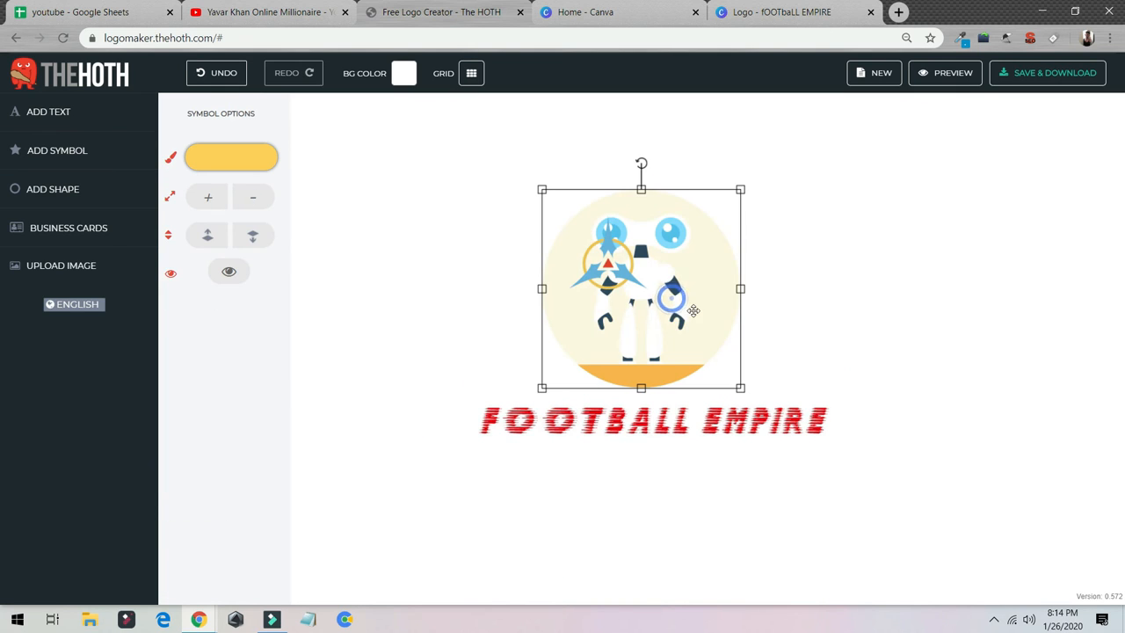
pyautogui.press('Delete')
pyautogui.click(613, 264)
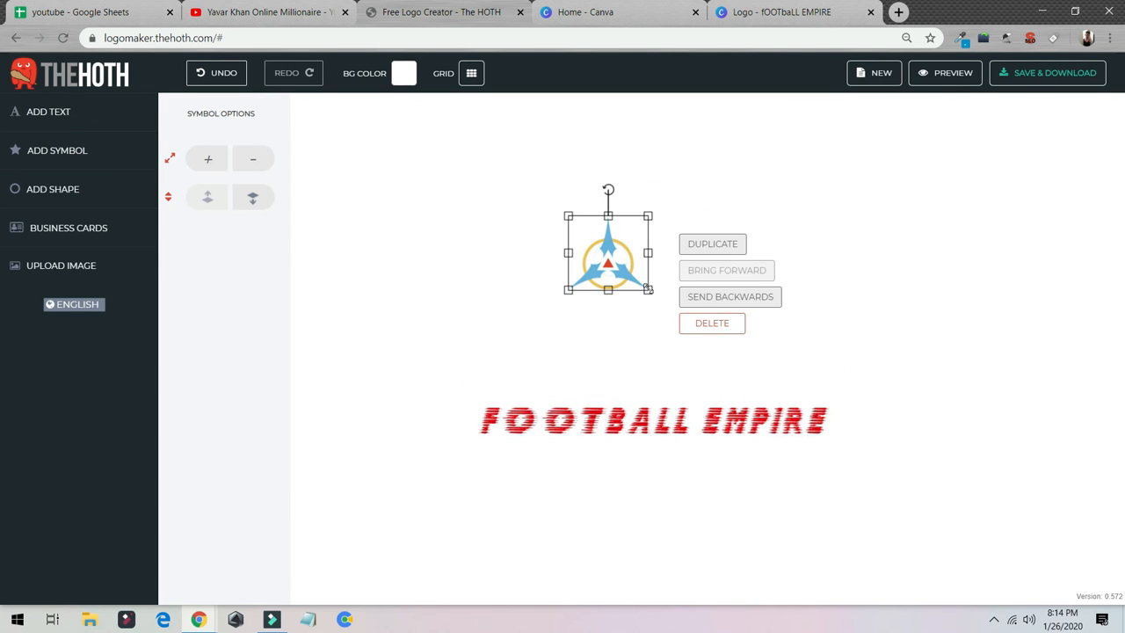
pyautogui.moveTo(647, 289); pyautogui.dragTo(765, 382)
pyautogui.click(861, 431)
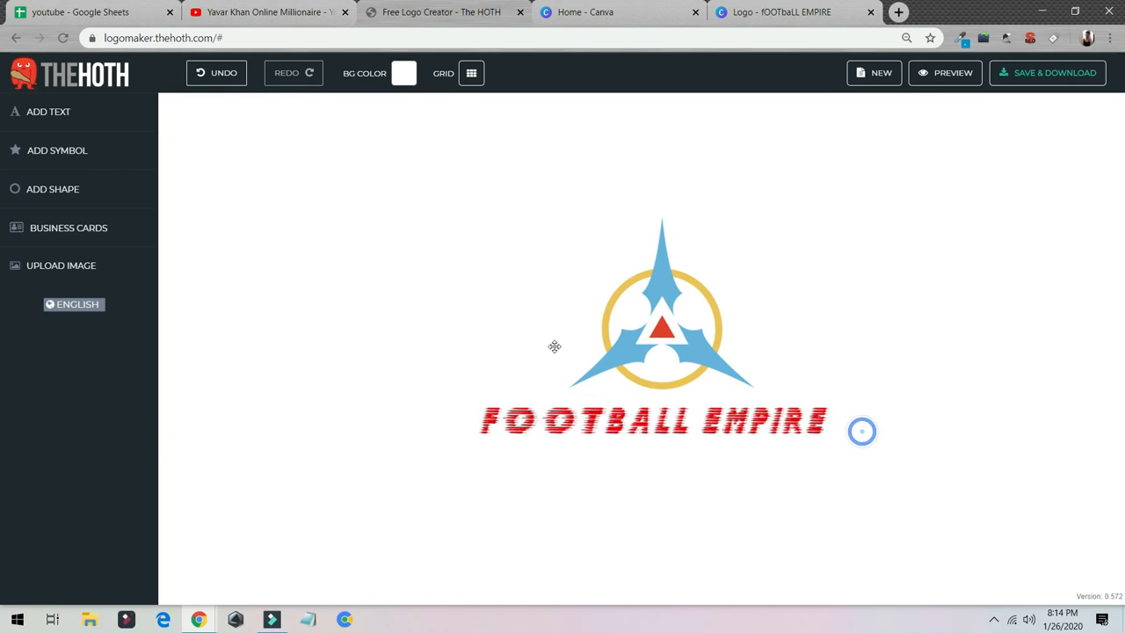
# Review the logo on the business card templates and product mockups, closing the preview and the free domain offer.
pyautogui.click(82, 226)
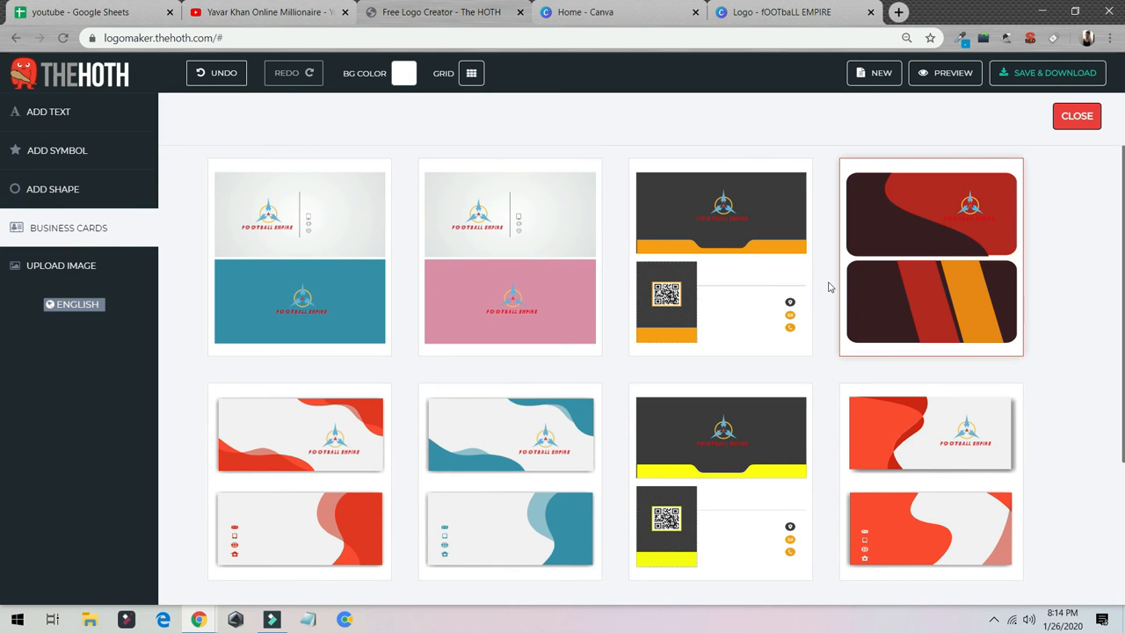
pyautogui.scroll(-3, 828, 287)
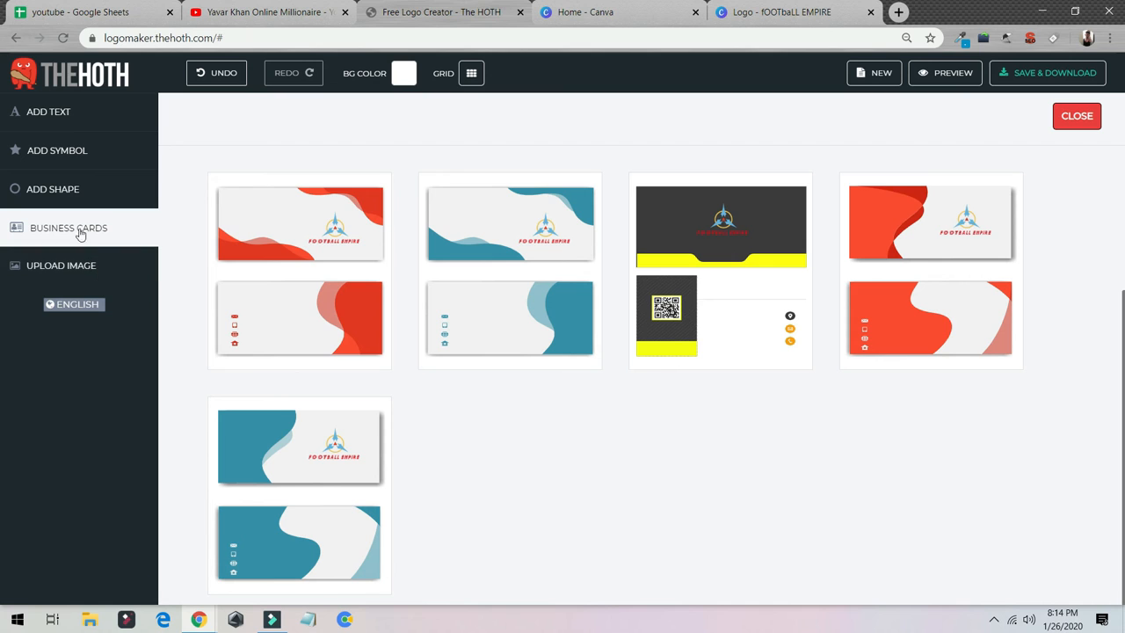
pyautogui.click(944, 73)
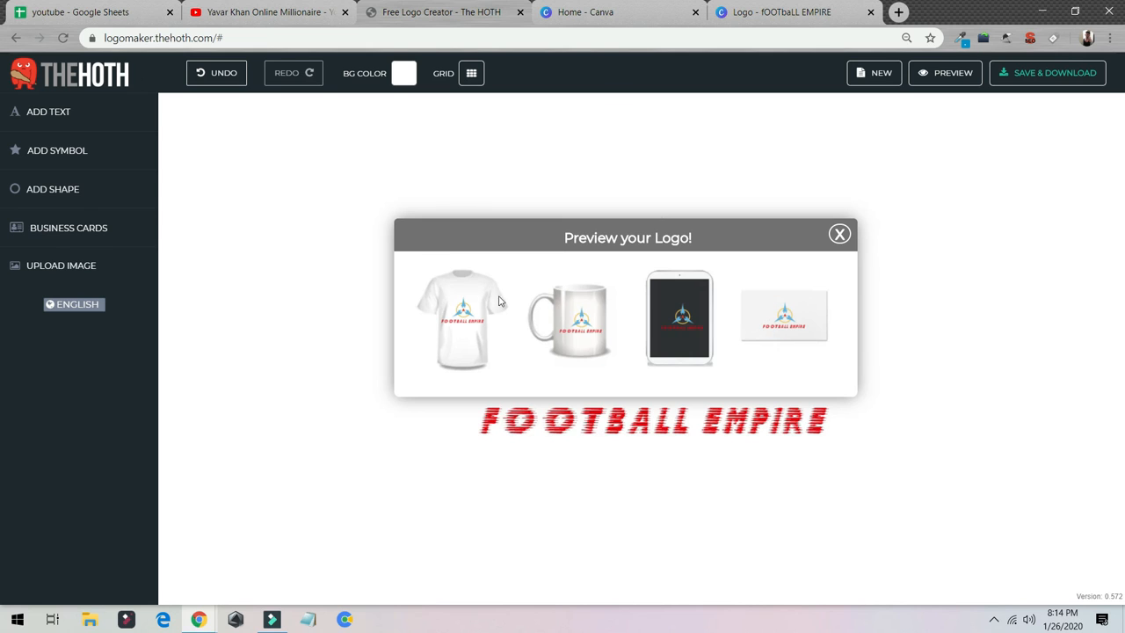
pyautogui.click(840, 234)
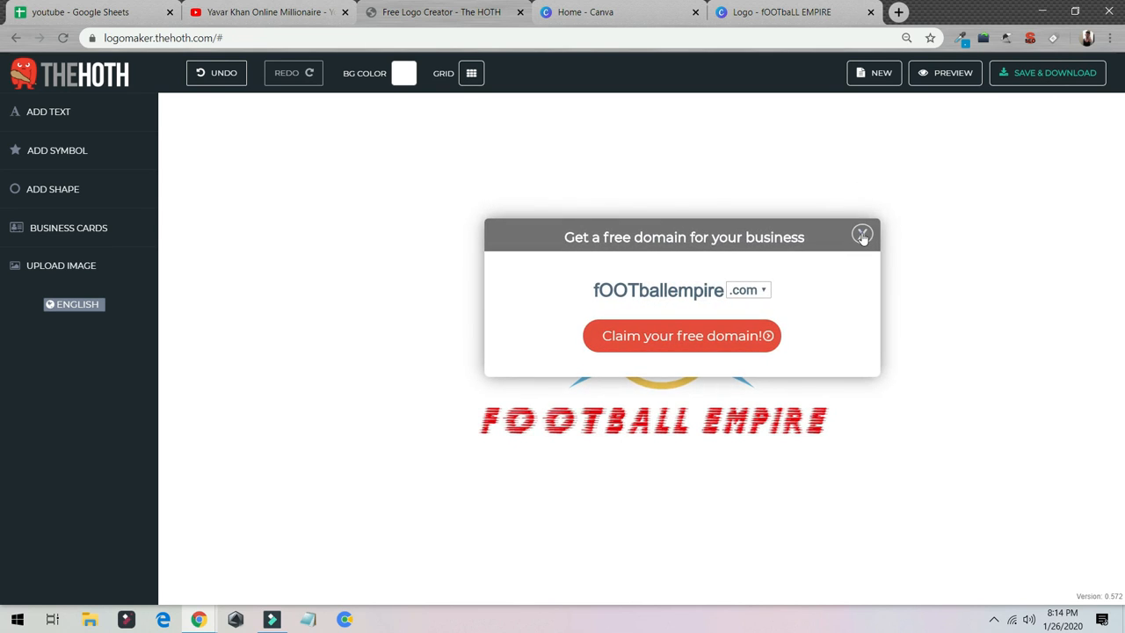
pyautogui.click(862, 234)
# Open the save and download dialog for the logo, then switch to the YouTube channel page.
pyautogui.click(1012, 82)
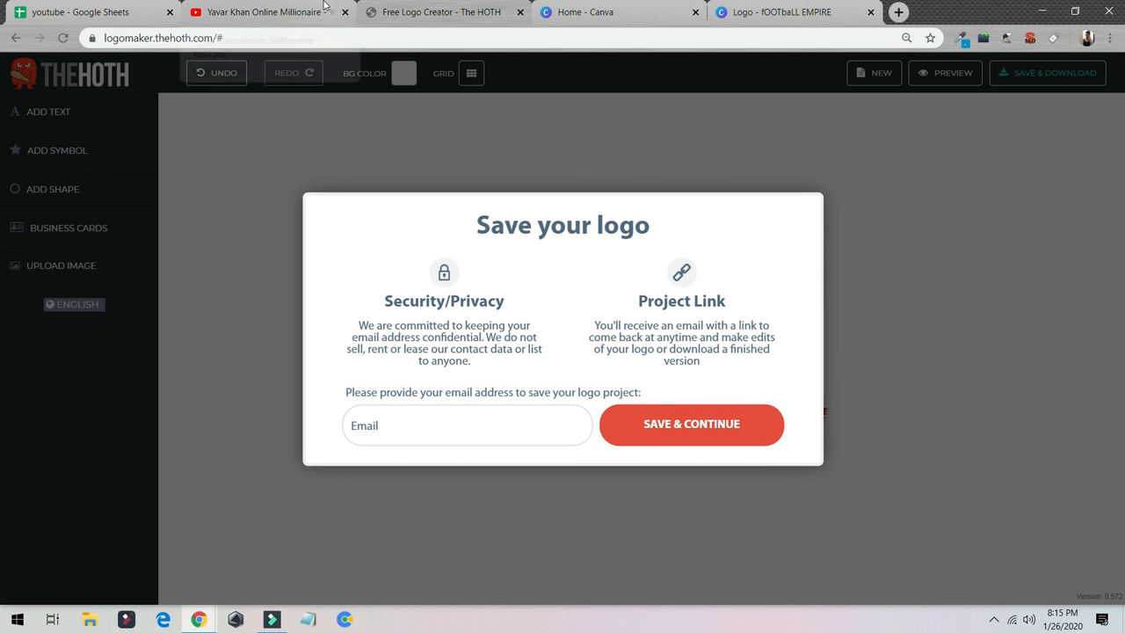
pyautogui.click(322, 10)
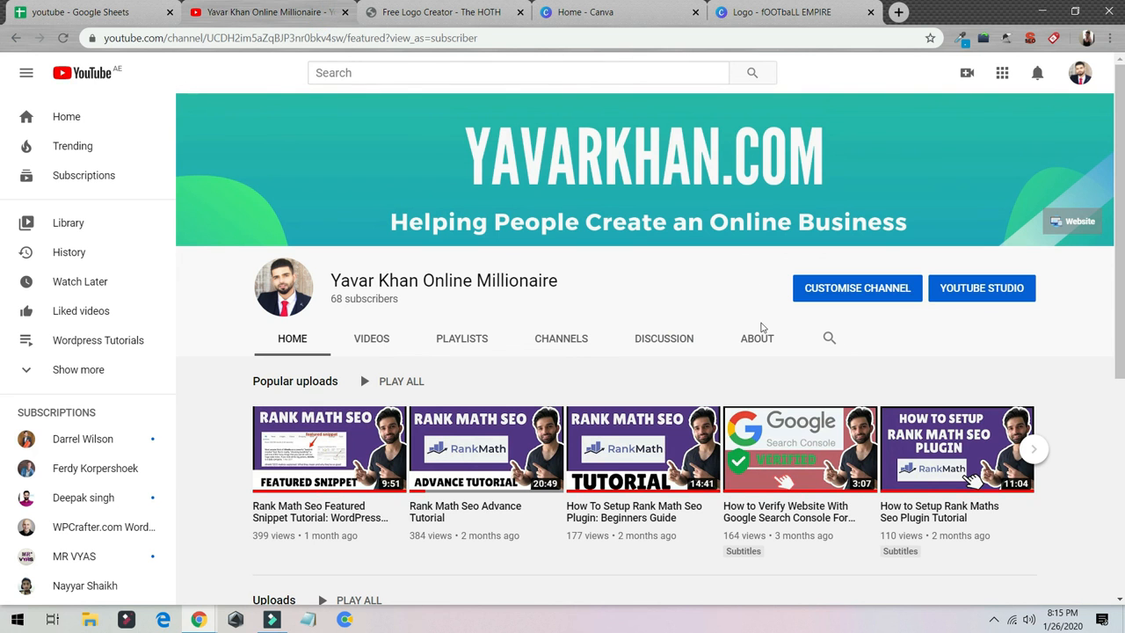